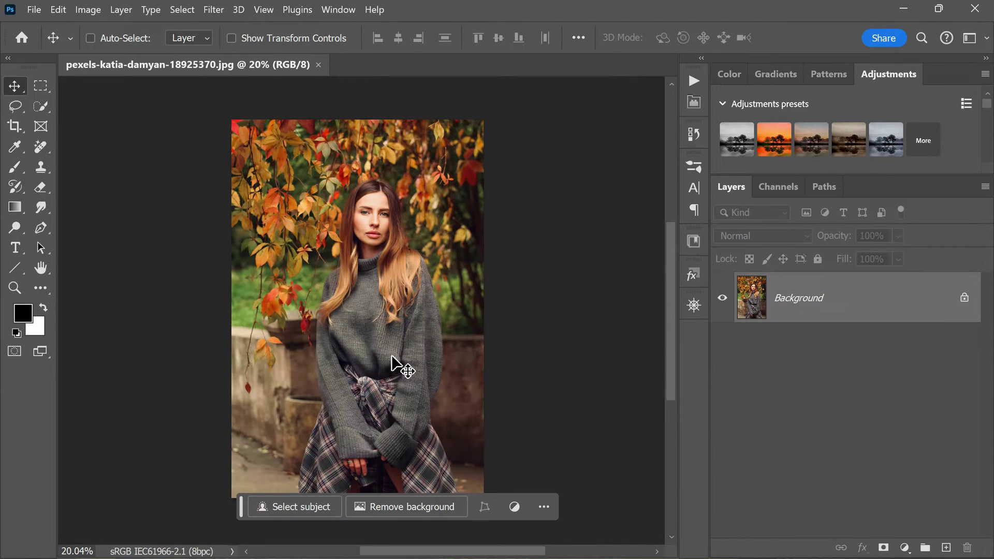
- Trace a freehand Lasso outline around the woman's figure
scroll(382, 230, "up", 4)
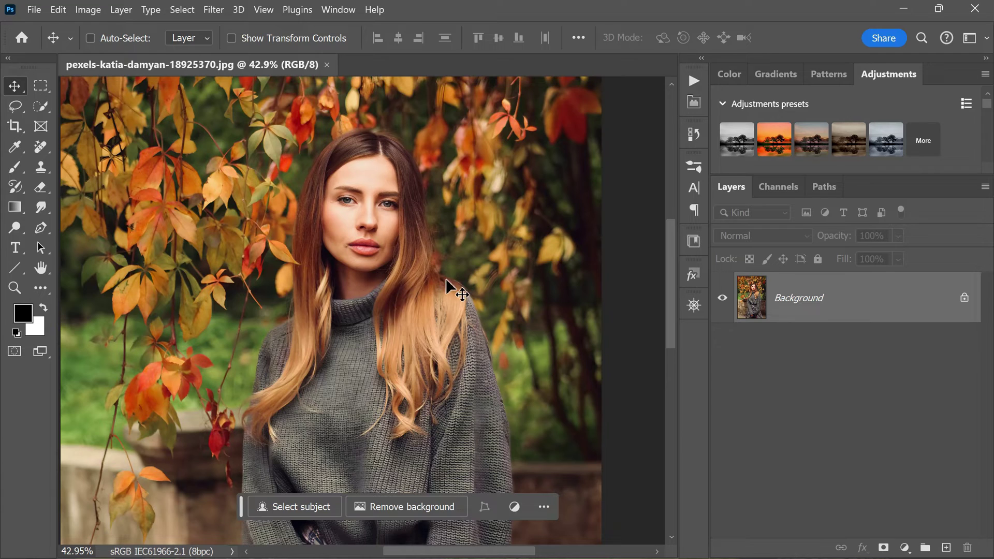
scroll(447, 285, "down", 1)
scroll(466, 212, "down", 2)
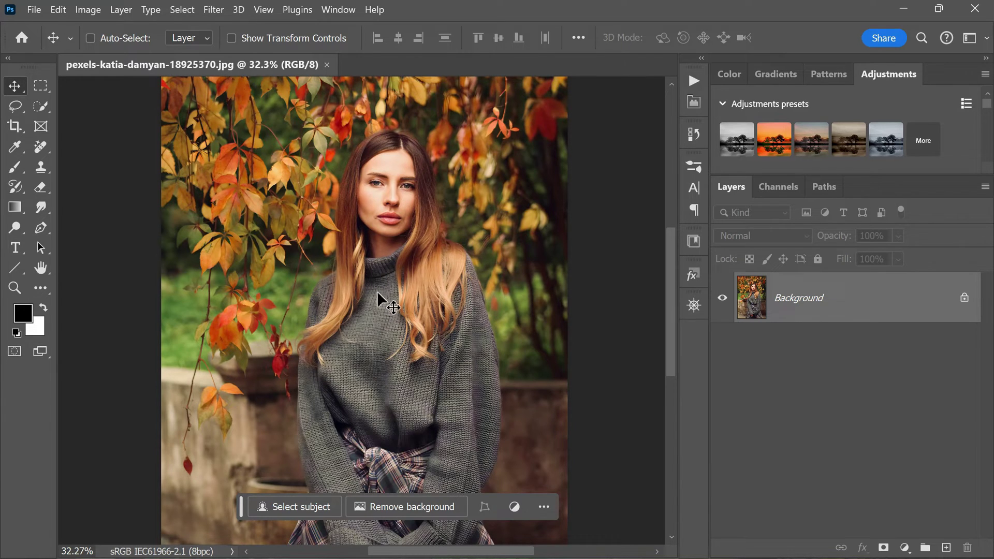
scroll(377, 291, "down", 5)
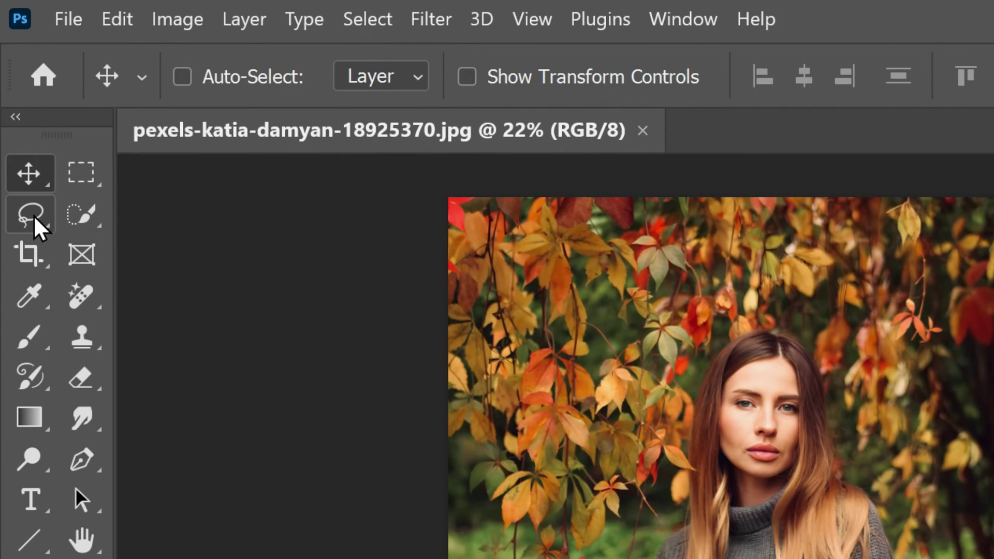
left_click(34, 217)
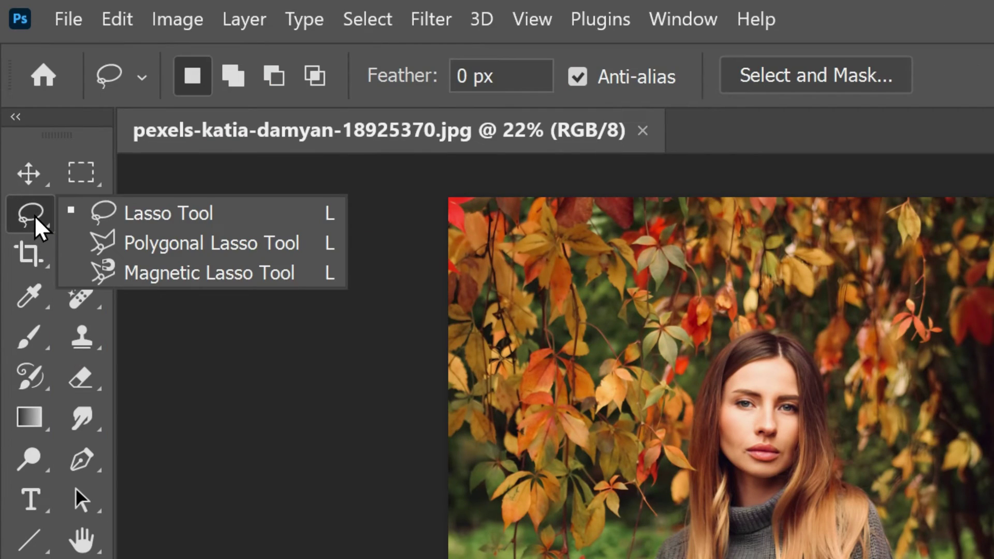
left_click(169, 222)
scroll(404, 484, "down", 1)
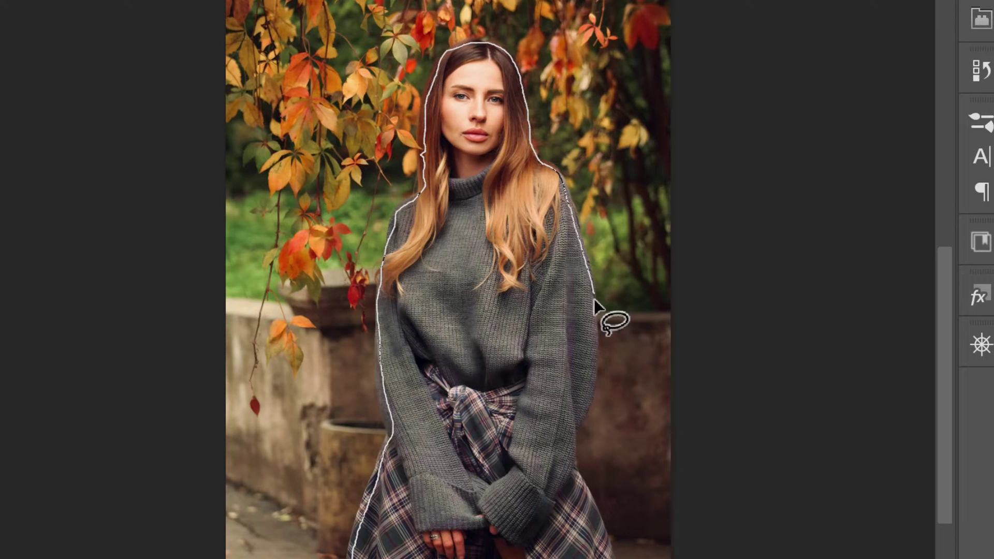
left_click_drag(588, 364, 588, 411)
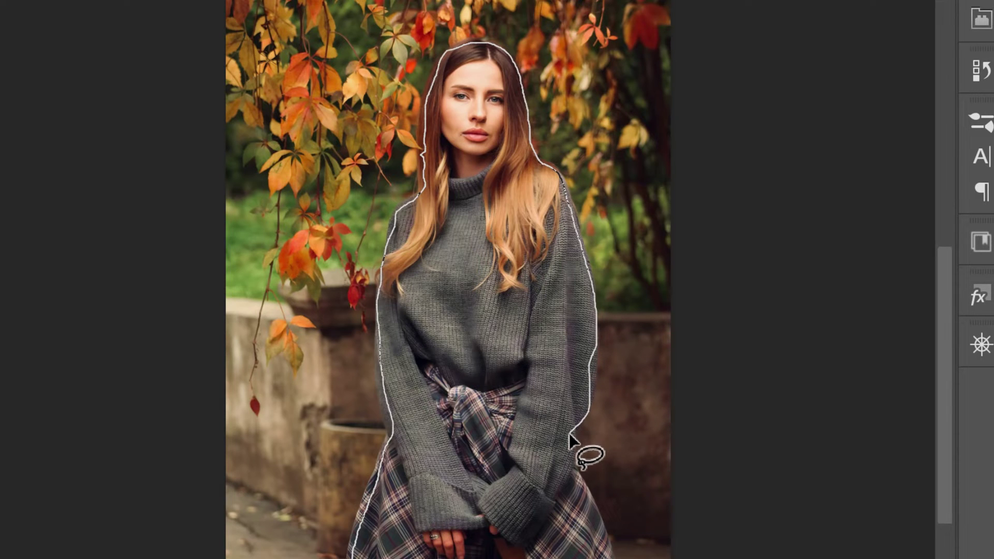
left_click_drag(610, 558, 353, 558)
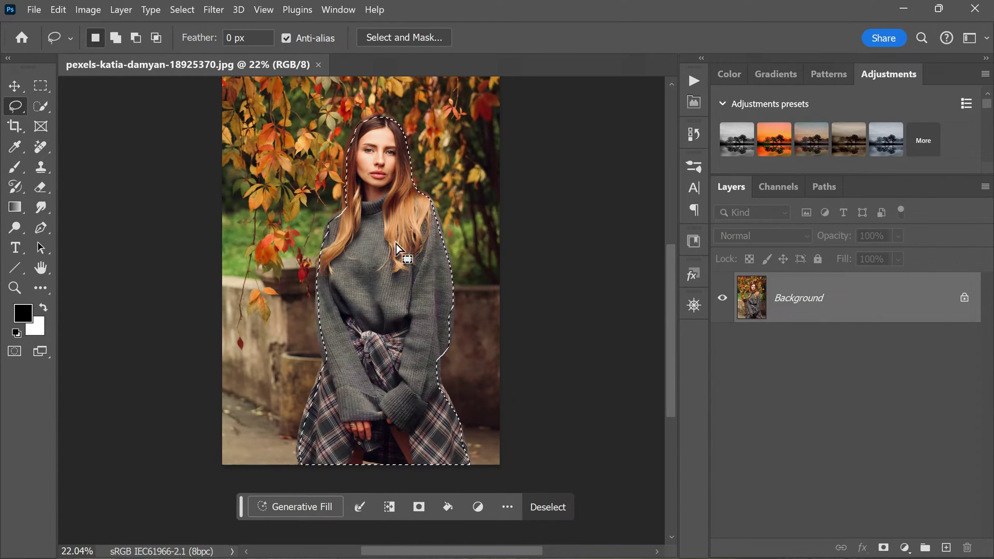
- Invert the selection so the background around the woman is selected
scroll(392, 274, "up", 1)
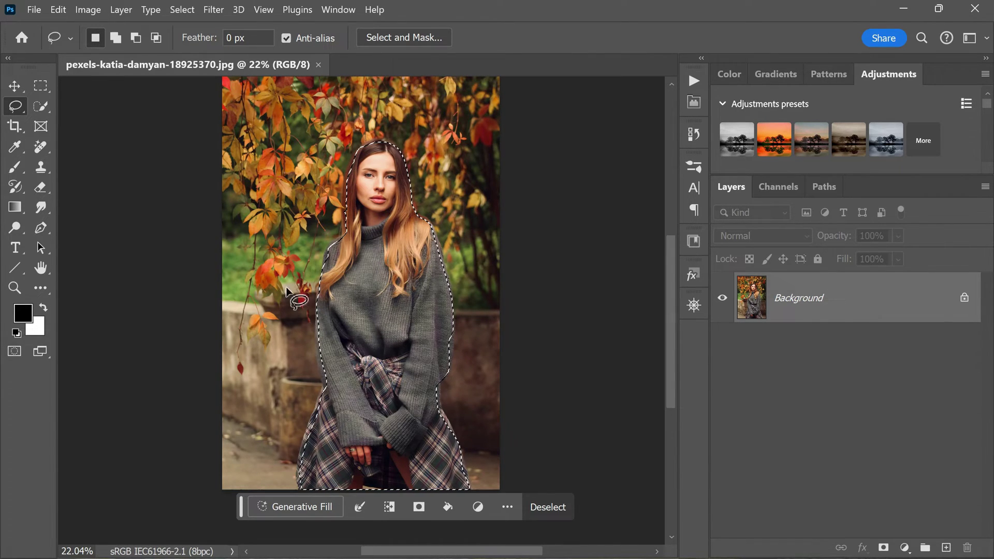
scroll(290, 311, "up", 1)
key("shift+ctrl+i")
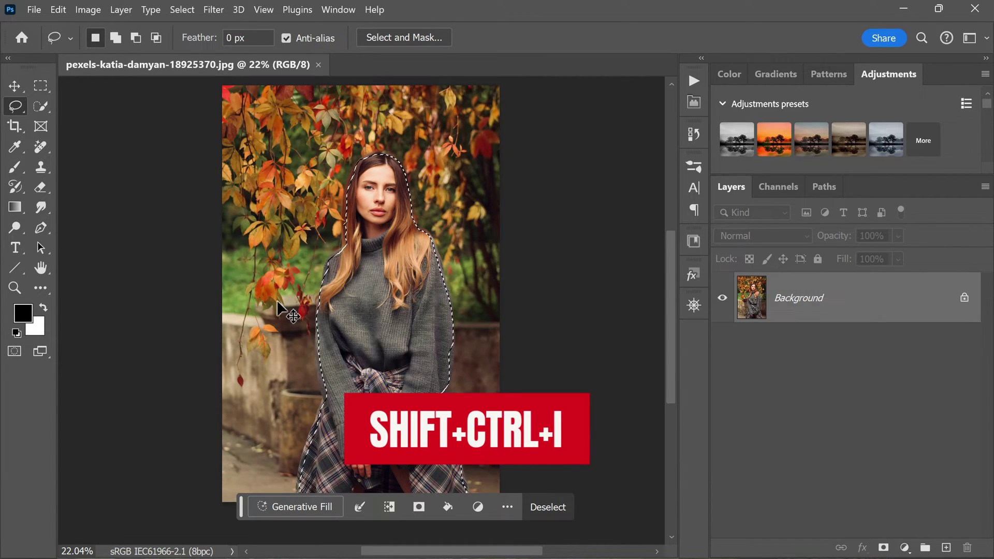
key("shift+ctrl+i")
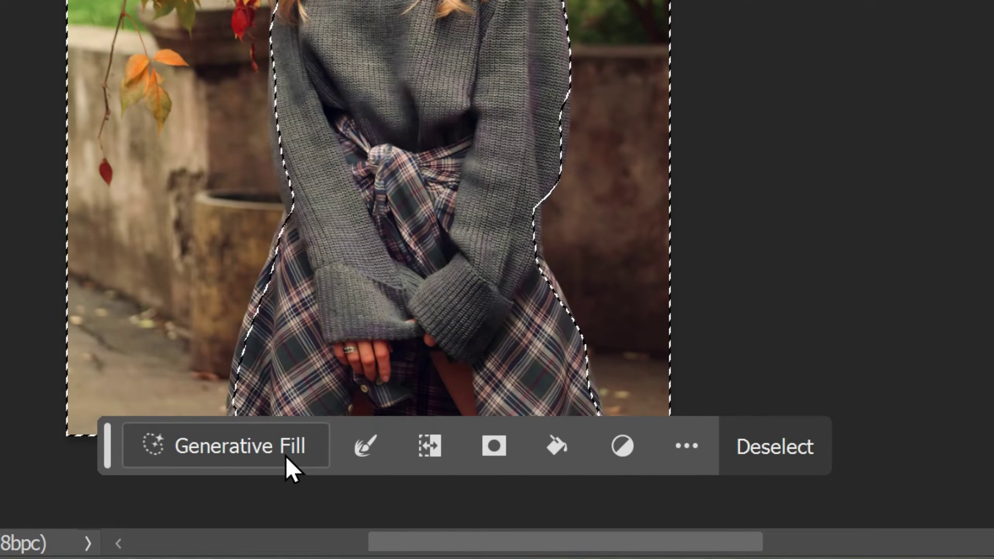
- Generative-fill the selected background with the prompt 'winter landscape'
left_click(287, 456)
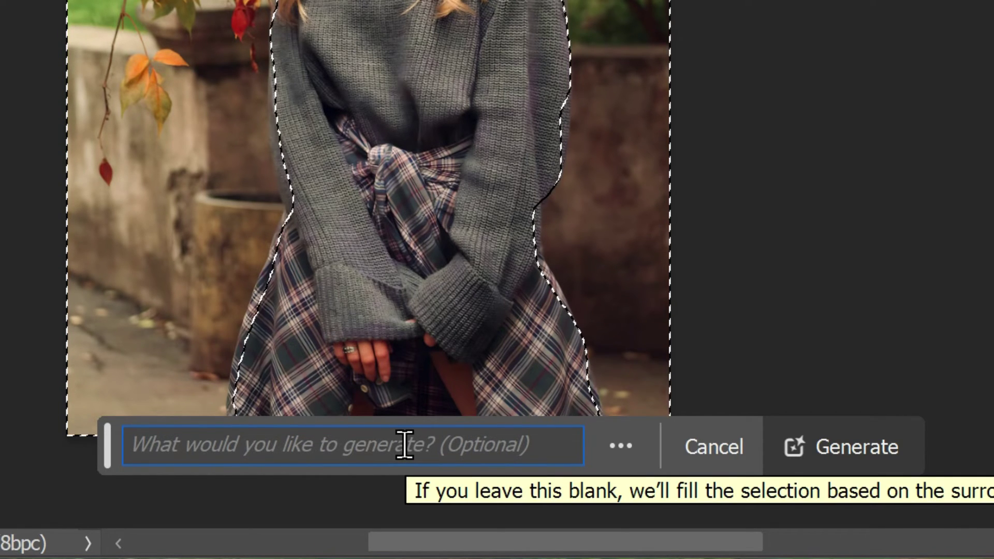
type("winter")
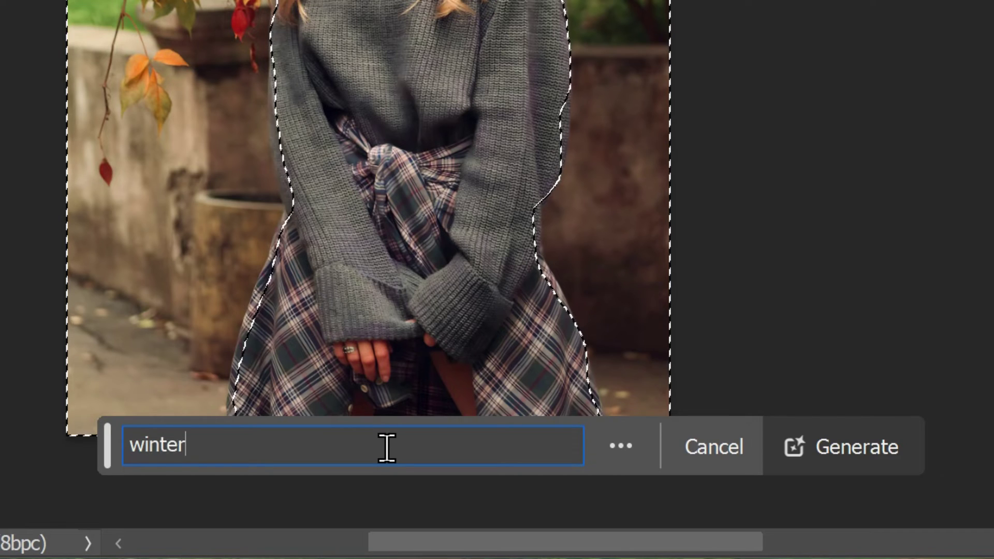
type(" landscape")
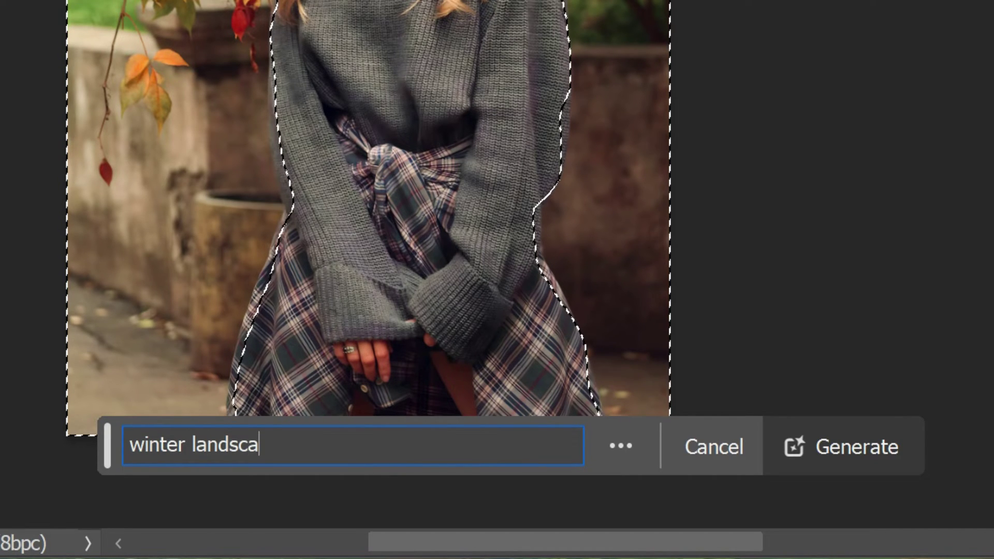
left_click(844, 449)
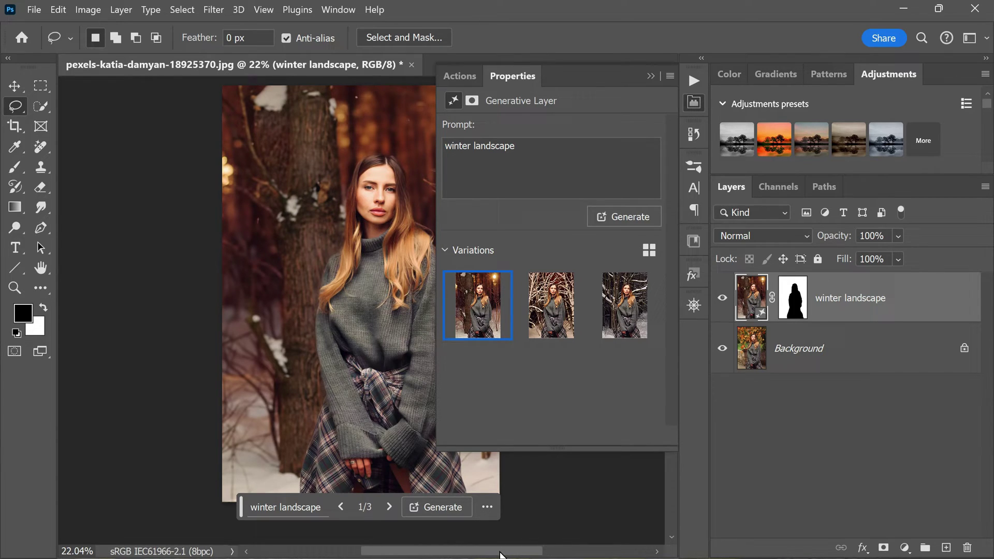
- Compare the generated variations and pick the third, darker snowy forest
left_click_drag(500, 551, 528, 555)
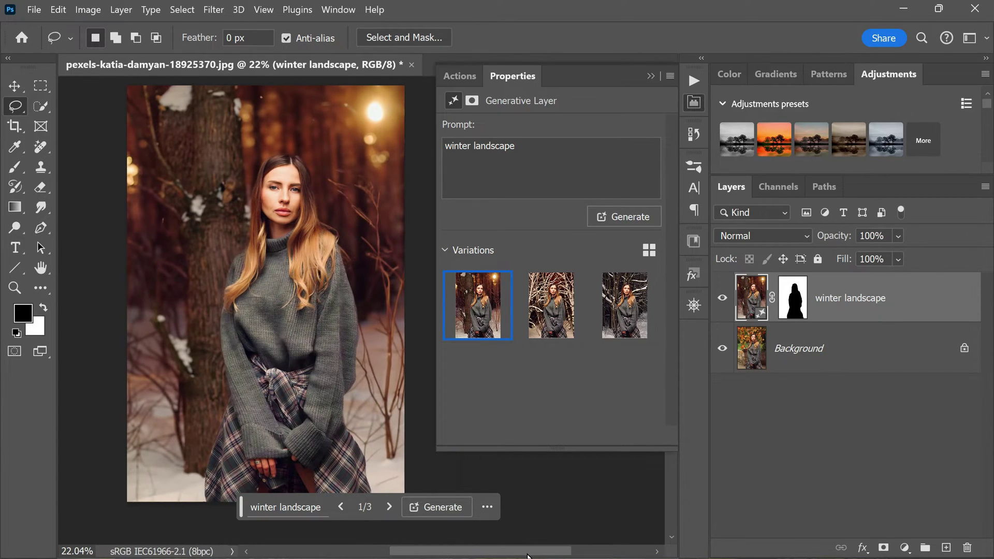
left_click(557, 318)
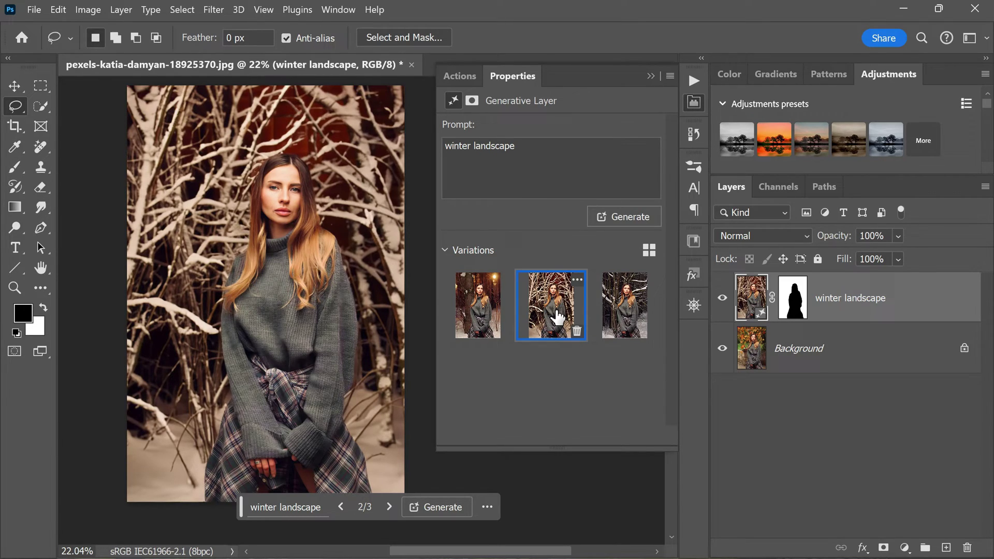
left_click(628, 309)
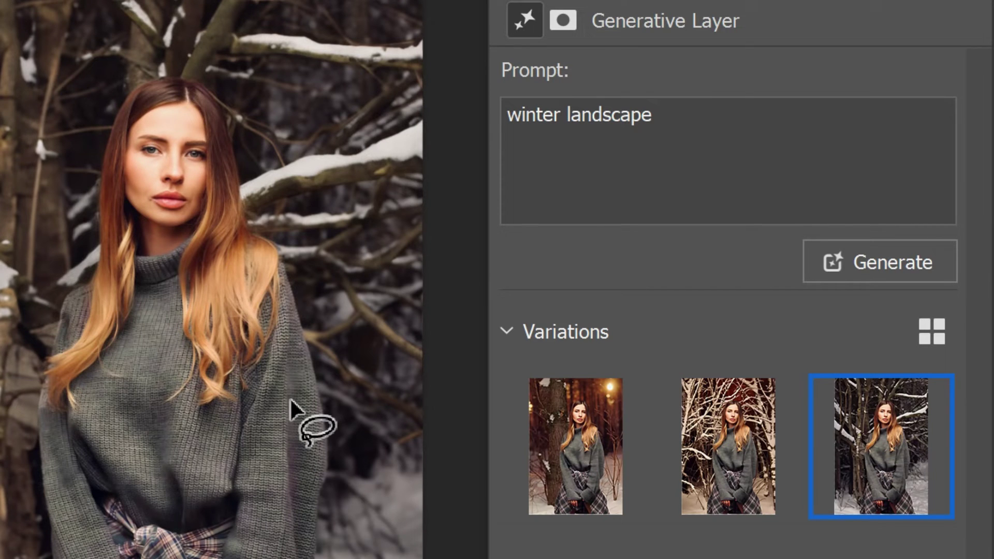
left_click(733, 458)
left_click(875, 461)
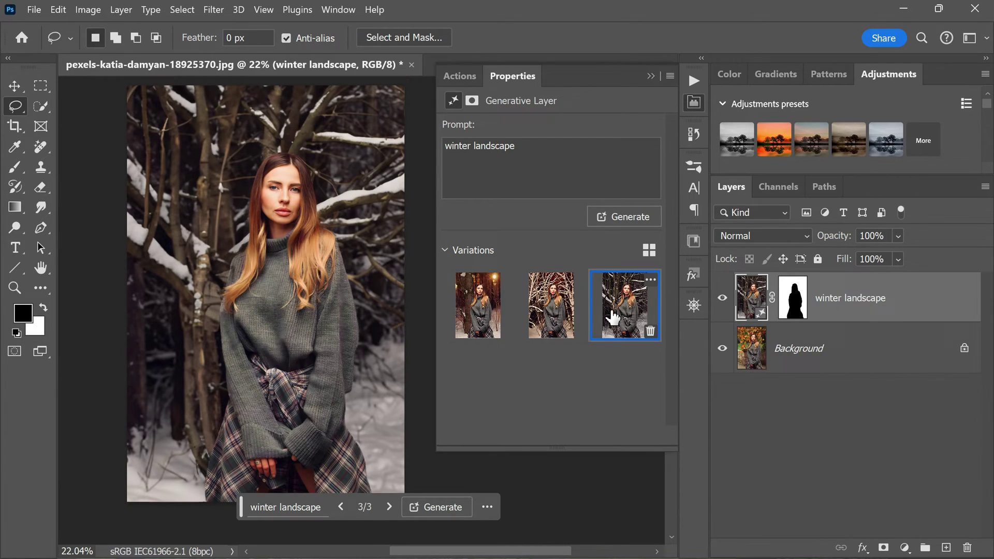
- Regenerate variations from the 'winter landscape' prompt in the Properties panel
scroll(312, 221, "up", 5)
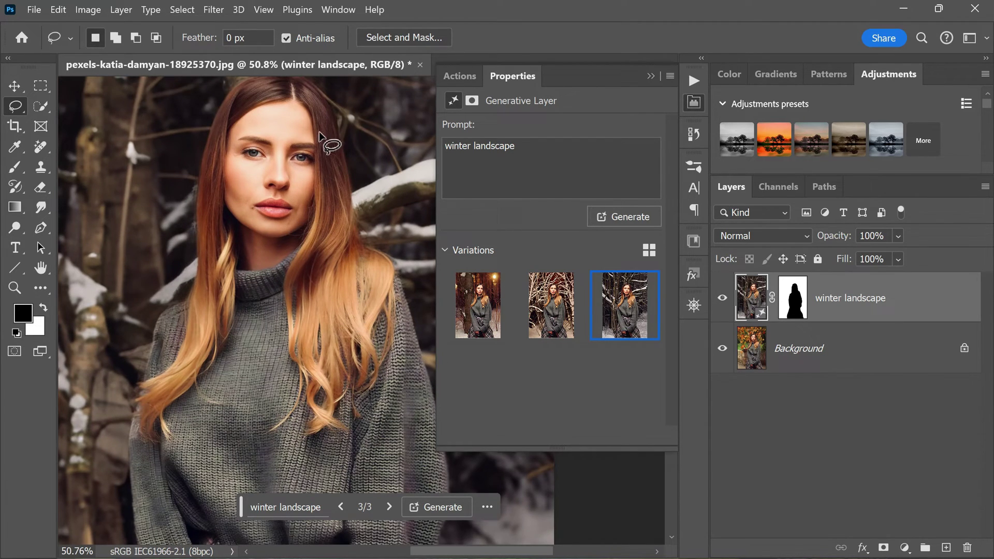
scroll(324, 133, "up", 1)
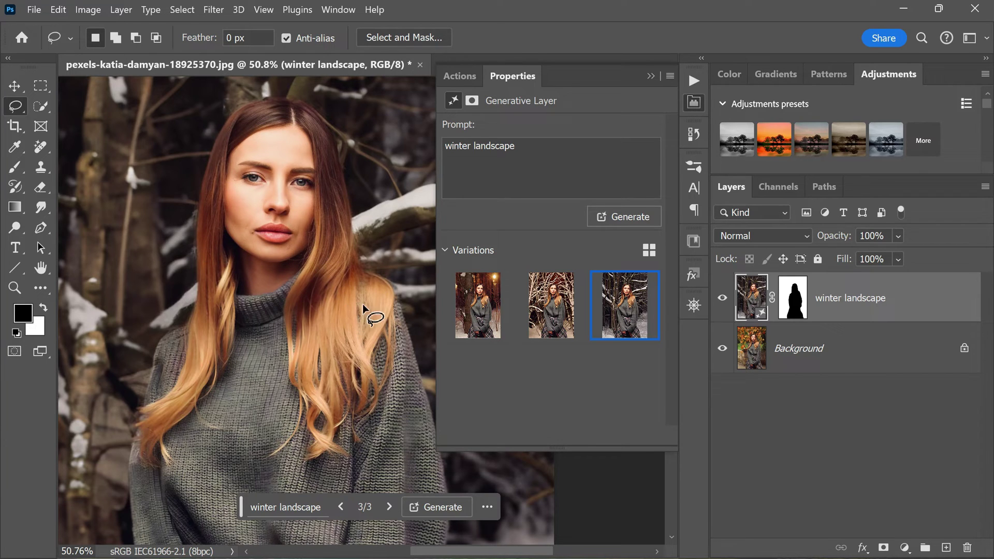
scroll(355, 226, "down", 3)
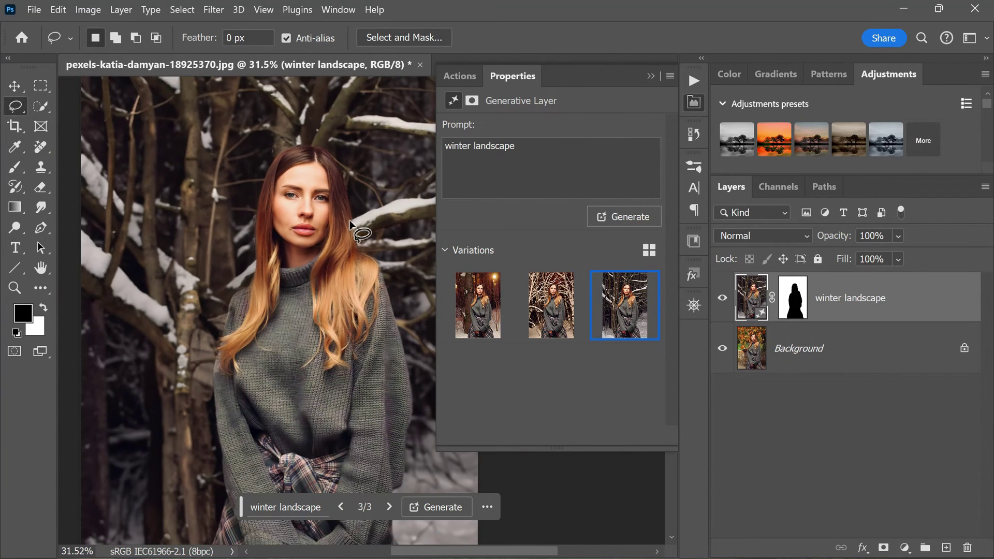
scroll(325, 226, "down", 3)
scroll(327, 243, "up", 1)
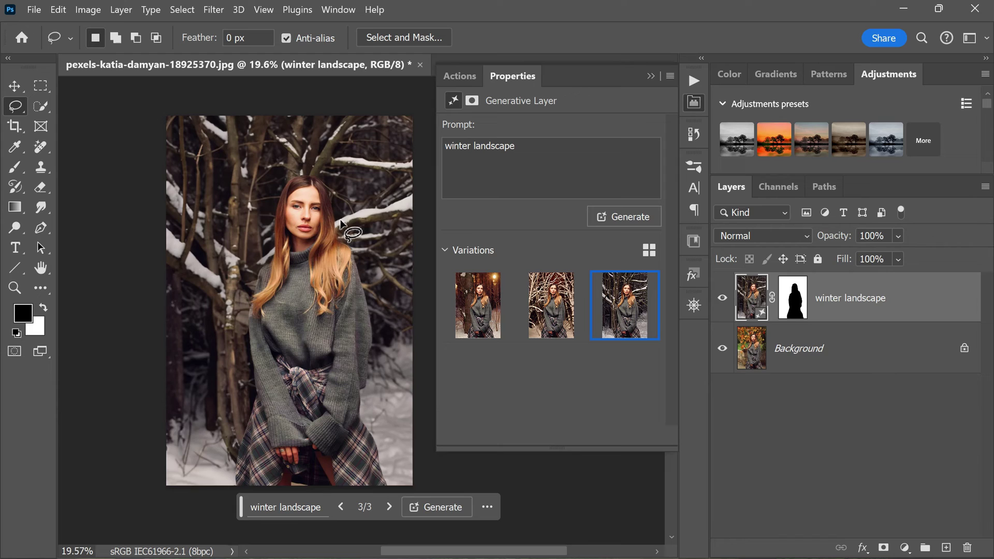
scroll(327, 260, "up", 1)
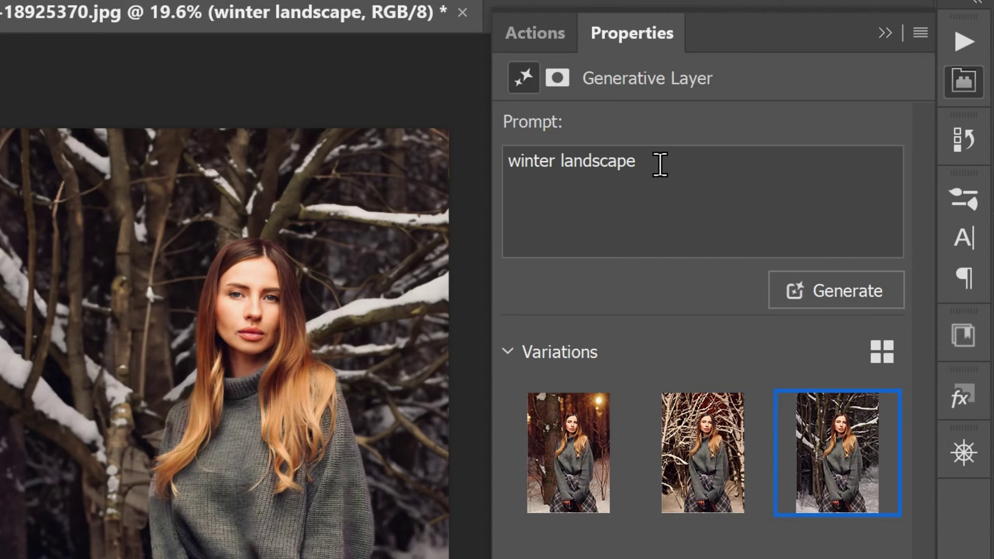
left_click_drag(527, 146, 432, 149)
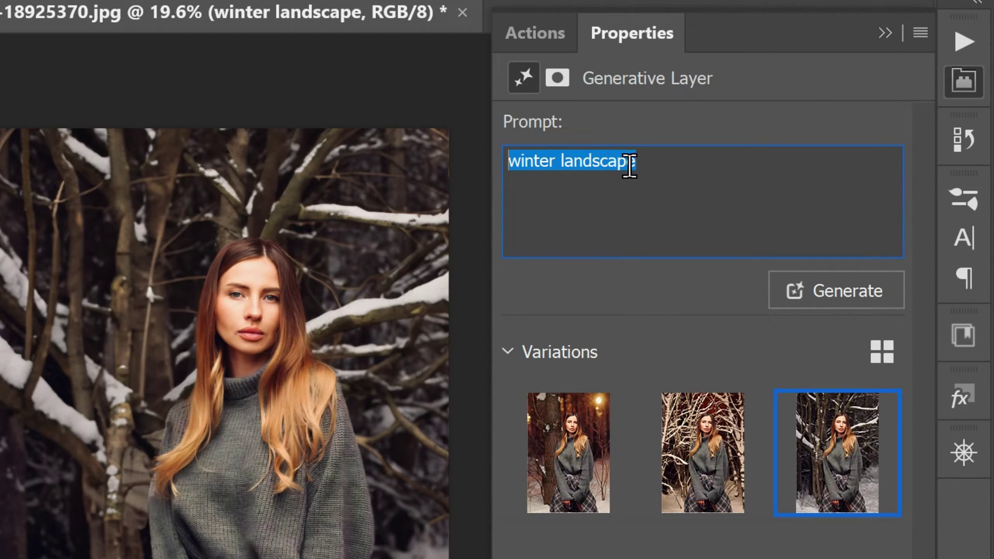
left_click(661, 171)
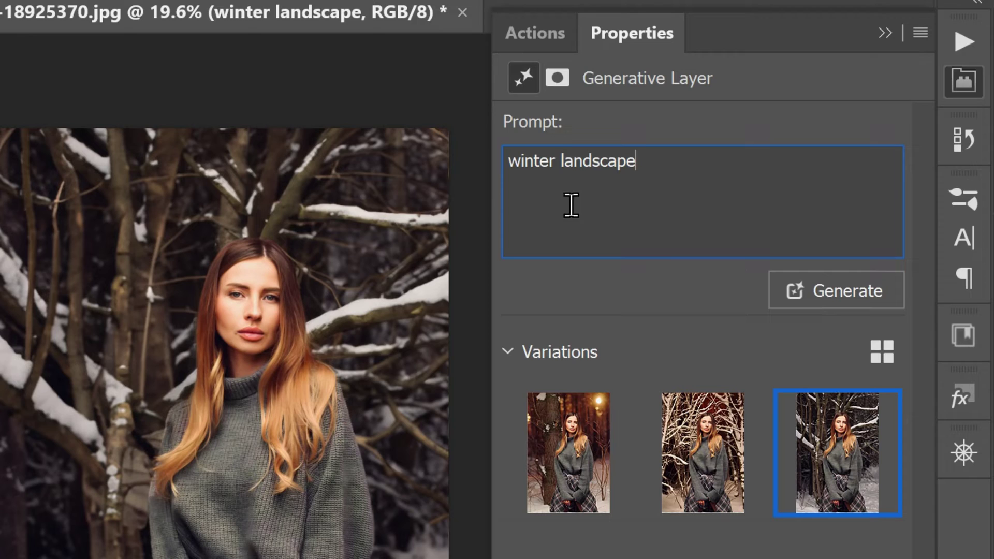
left_click(792, 299)
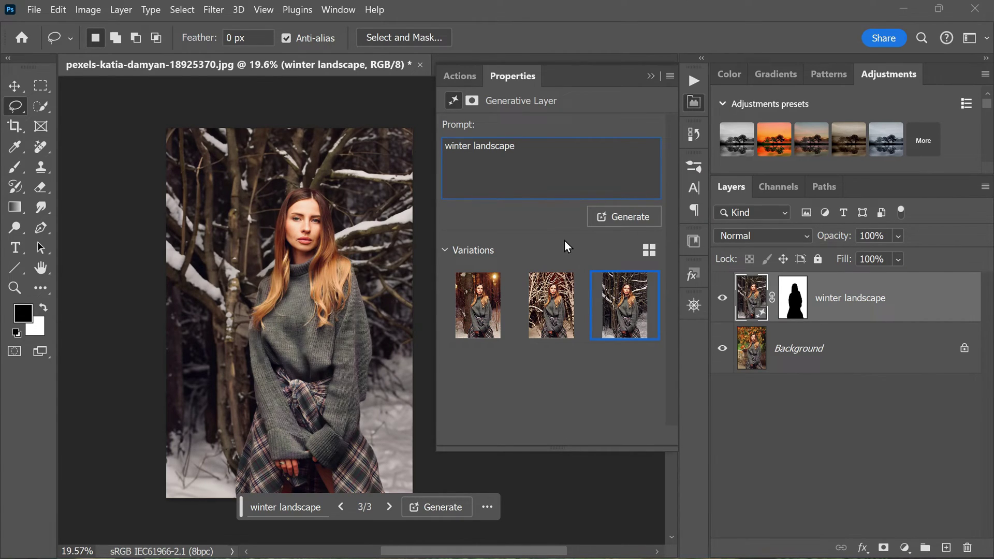
- Collapse the generative layer's Properties panel and Select All with Ctrl+A
left_click(651, 77)
scroll(351, 228, "down", 1)
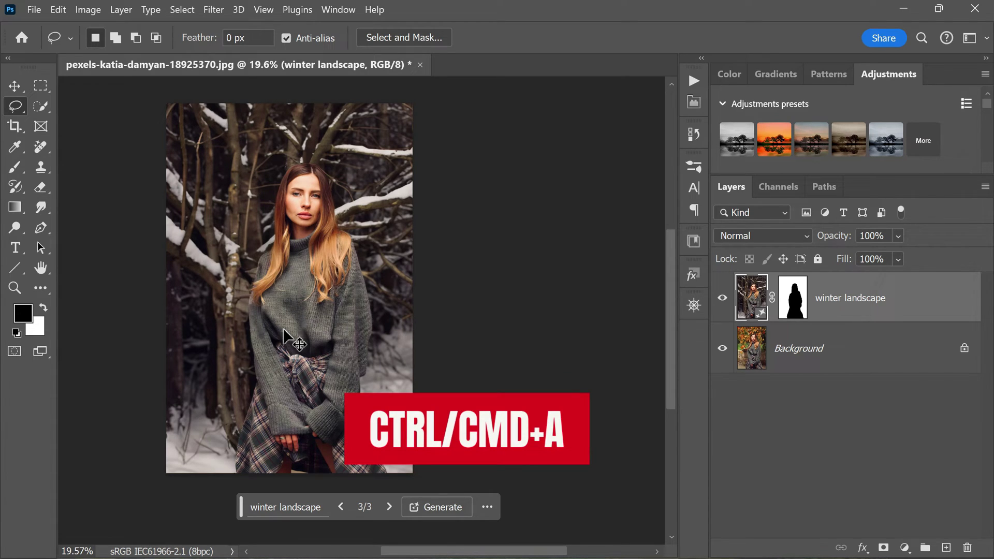
key("ctrl+a")
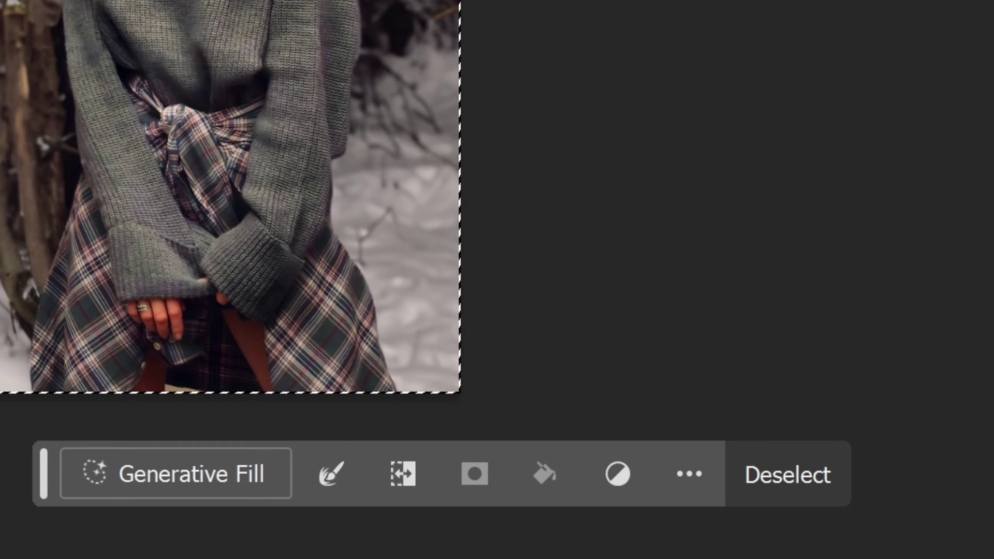
- Generative-fill the full canvas with the prompt 'falling snow overlay'
left_click(220, 479)
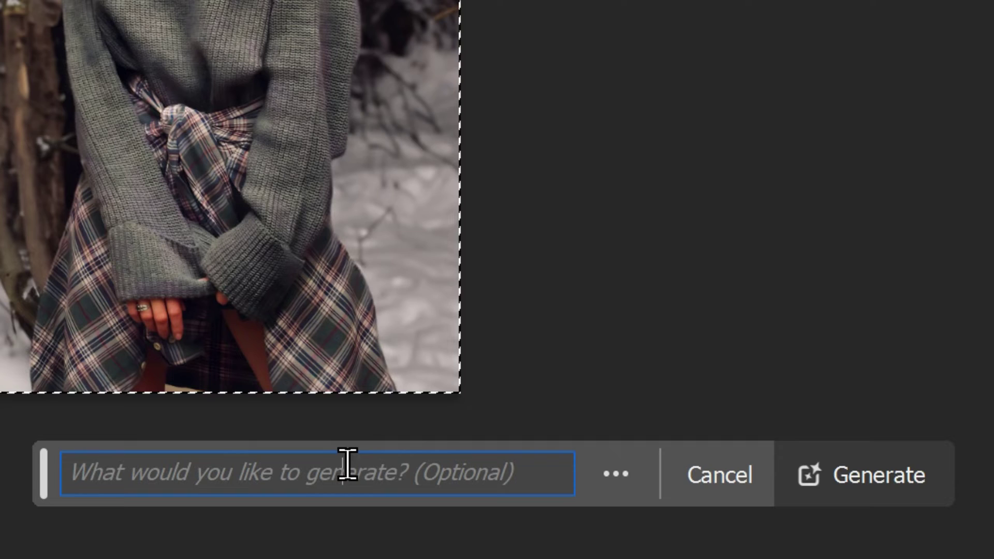
type("falli")
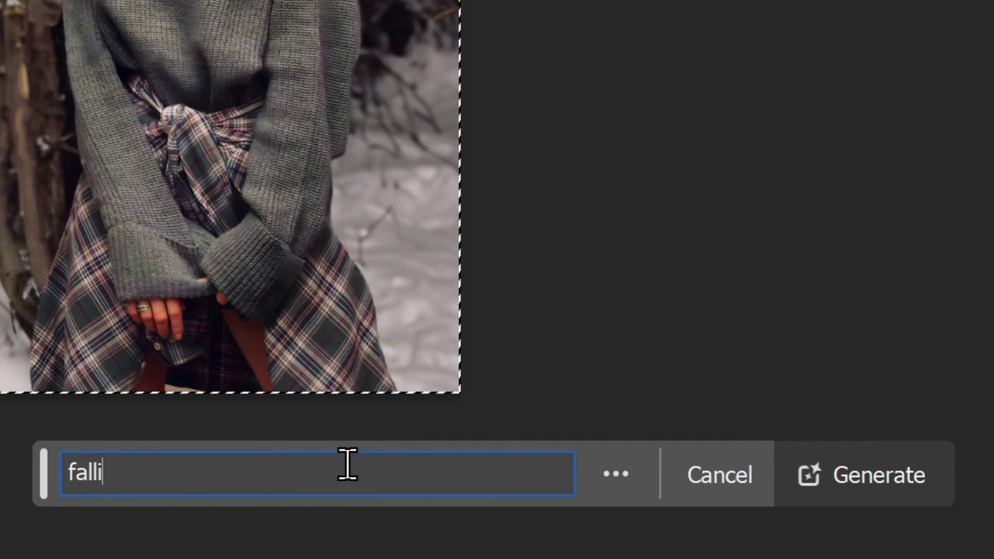
type("ng snow over")
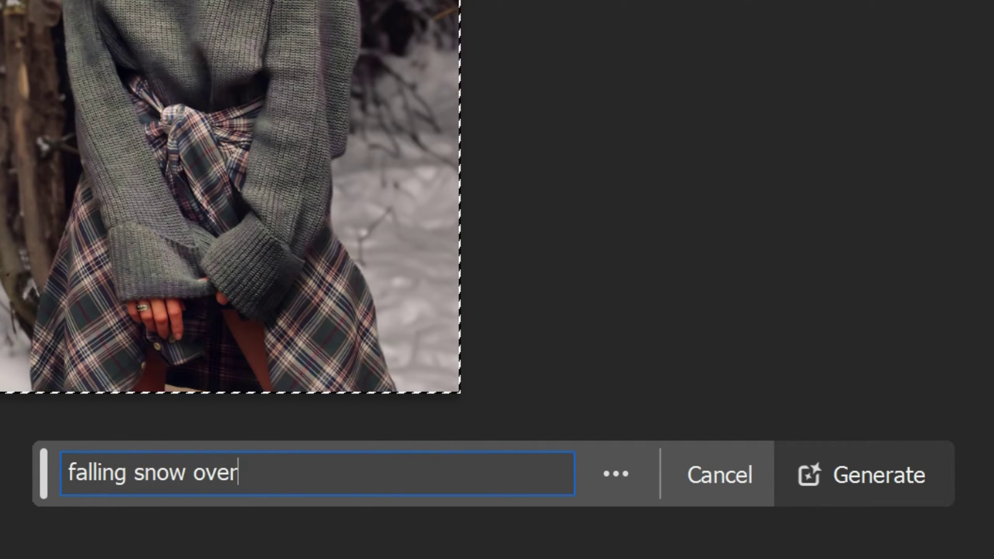
type("lay")
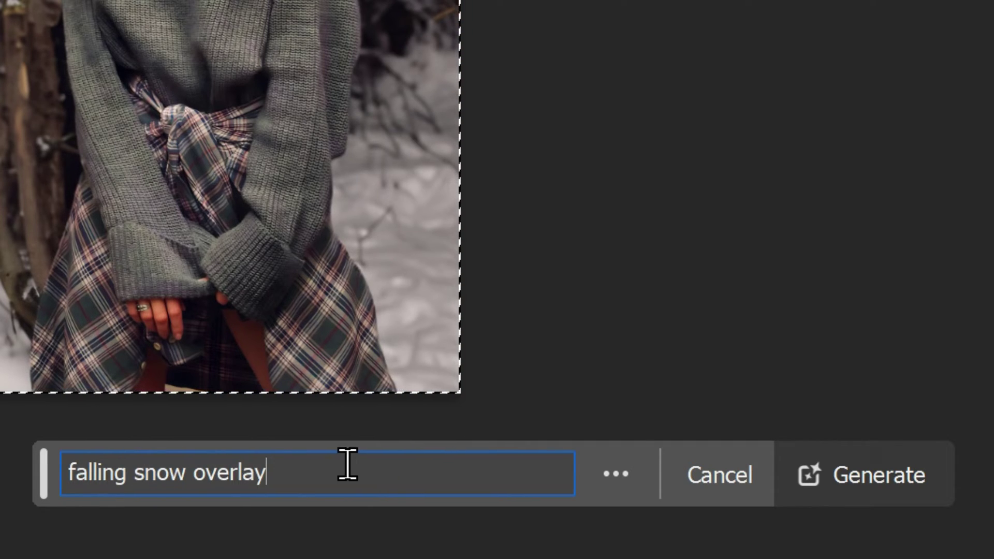
left_click(864, 476)
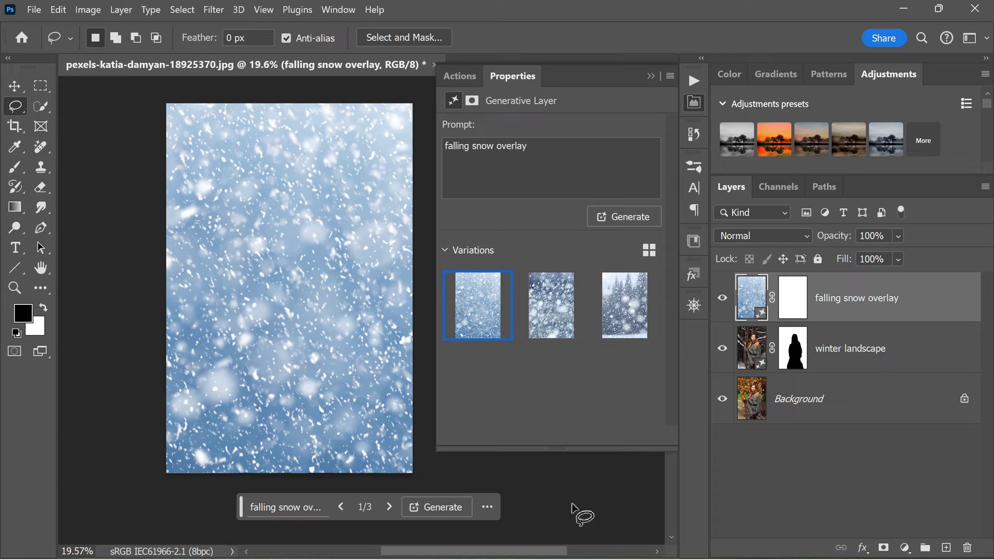
- Keep the first light-blue snow variation after previewing all three, then collapse Properties
left_click(550, 309)
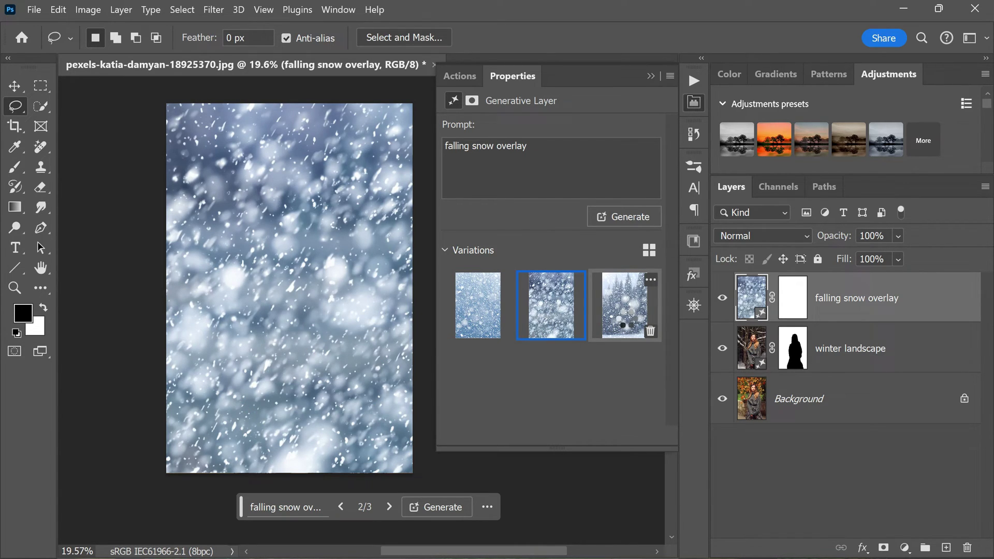
left_click(627, 317)
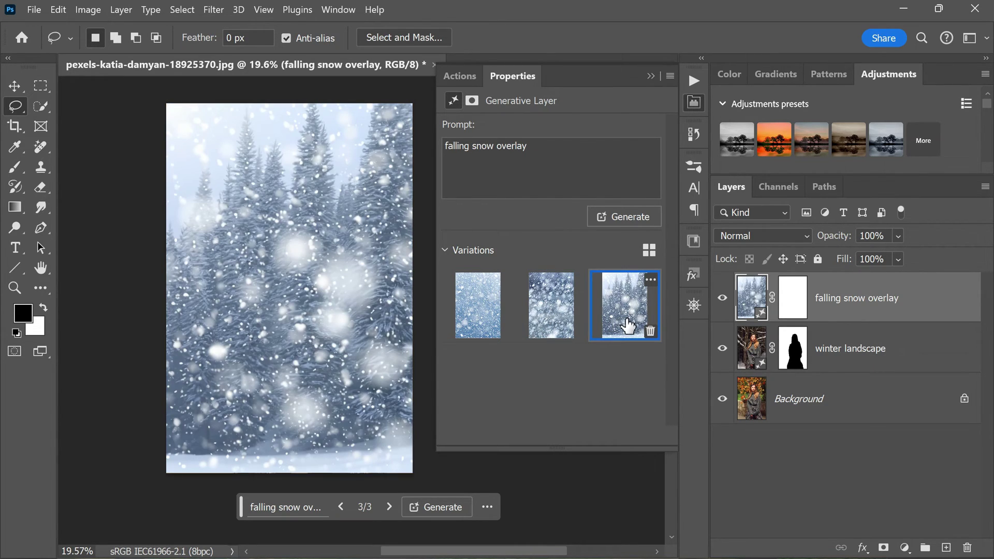
left_click(551, 309)
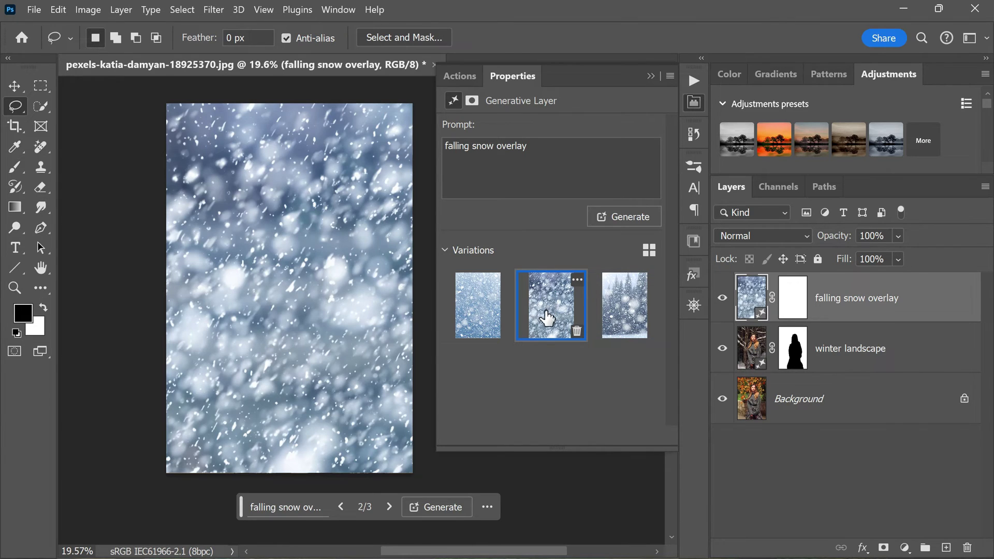
left_click(486, 308)
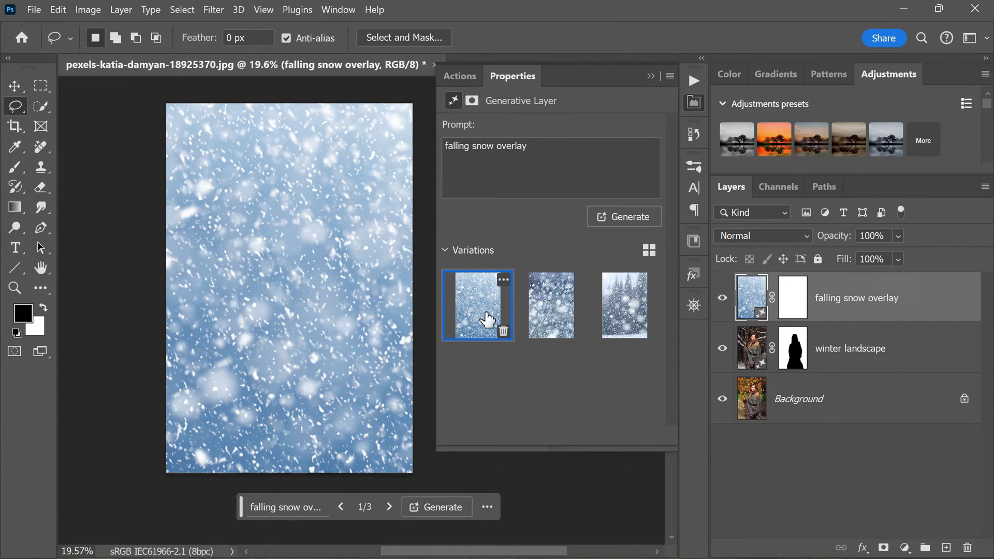
left_click(651, 76)
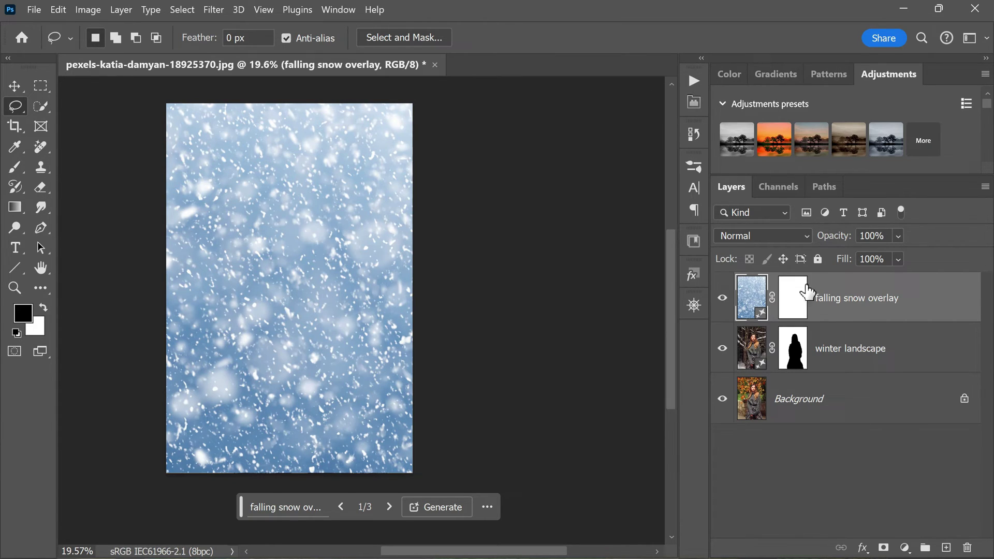
- Rasterize the 'falling snow overlay' layer from its layer context menu
right_click(834, 302)
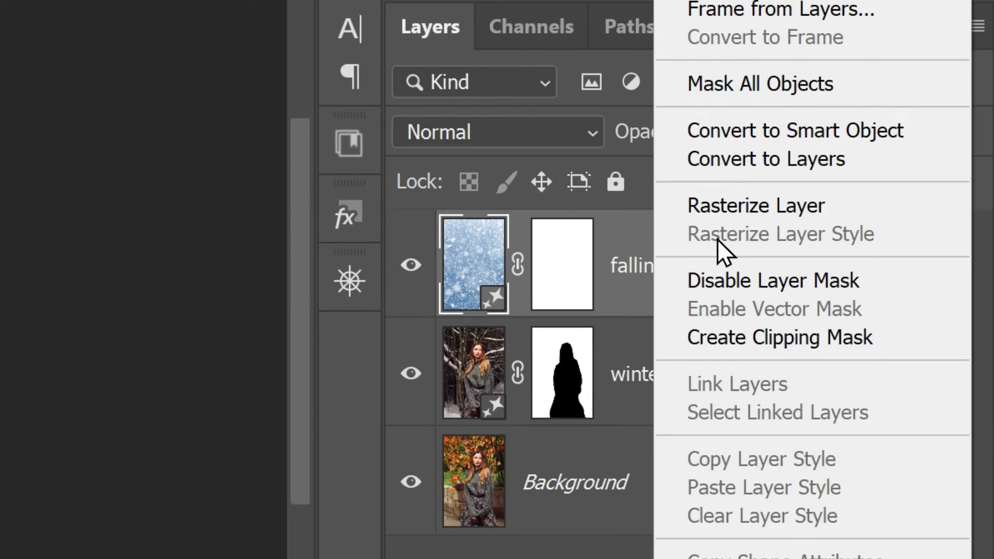
left_click(847, 210)
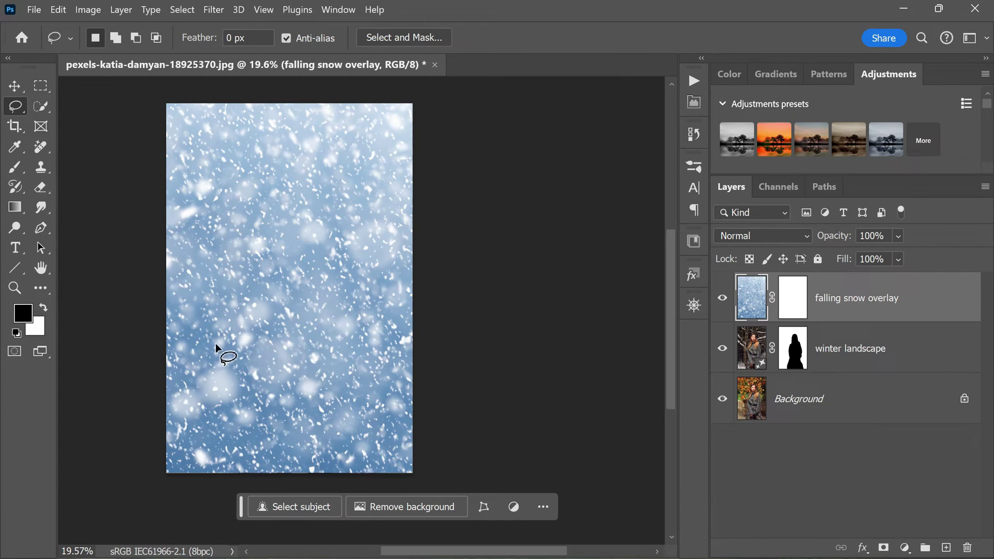
- Set the snow overlay layer's blend mode to Screen
scroll(194, 196, "up", 1)
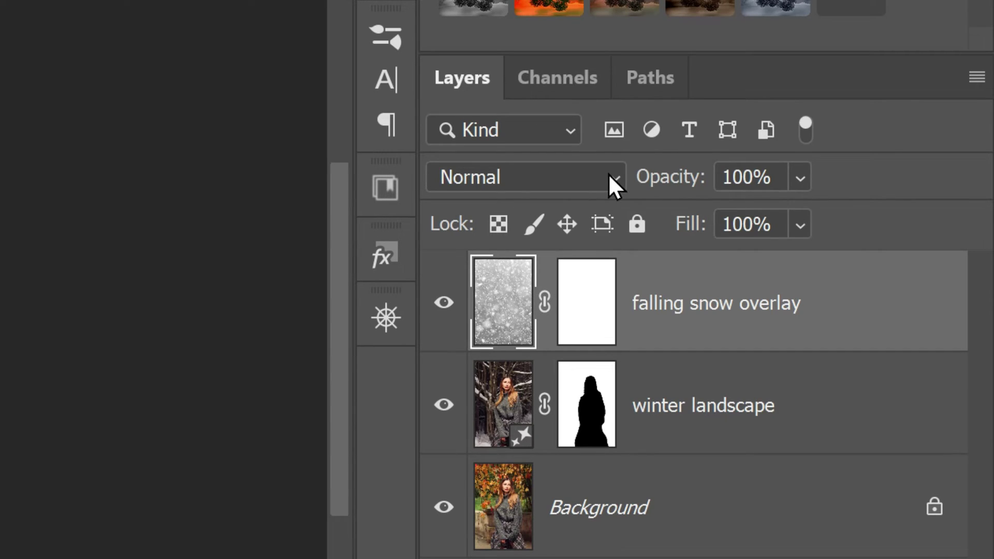
left_click(608, 175)
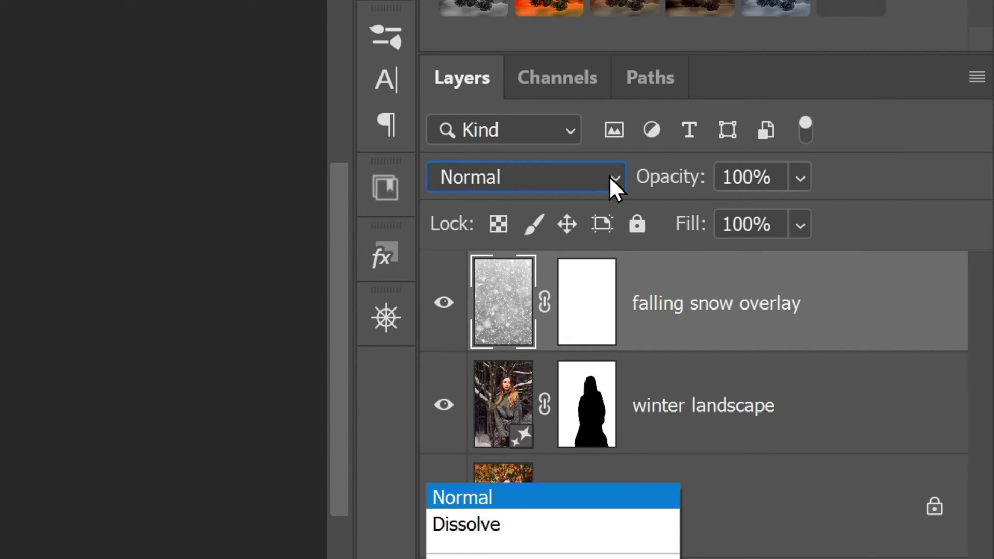
left_click(539, 218)
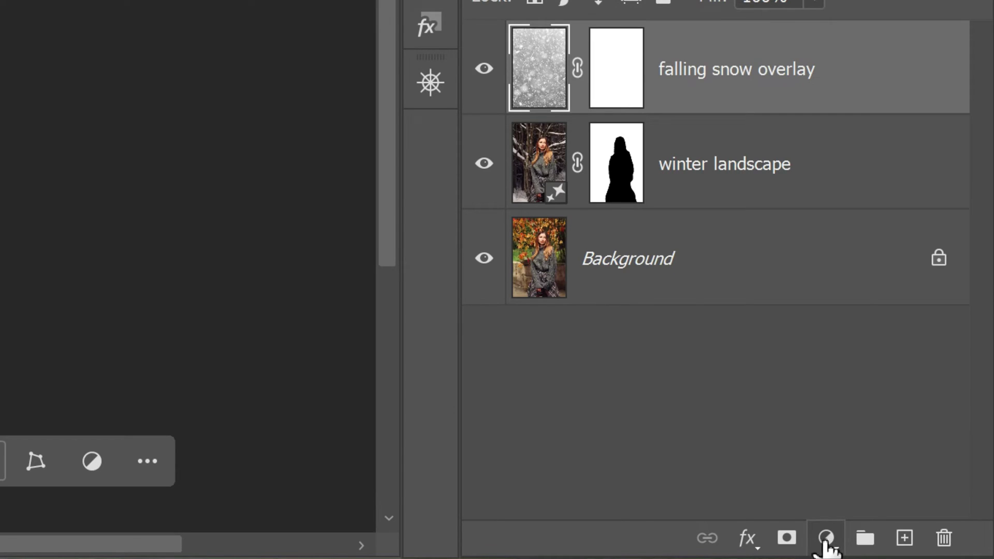
- Add a Levels layer clipped to the snow overlay, with input levels 60 / 0.32 / 255
left_click(827, 538)
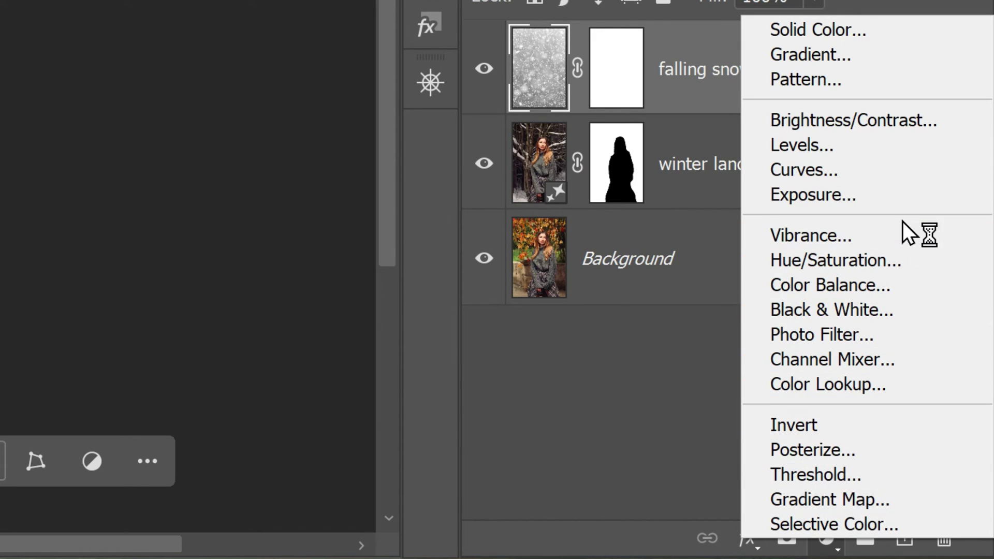
left_click(888, 149)
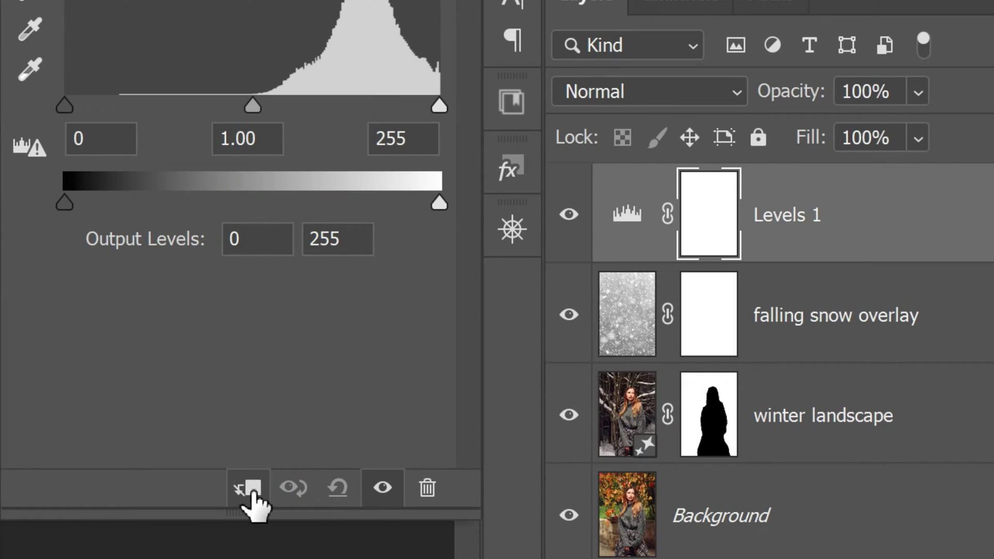
left_click(561, 435)
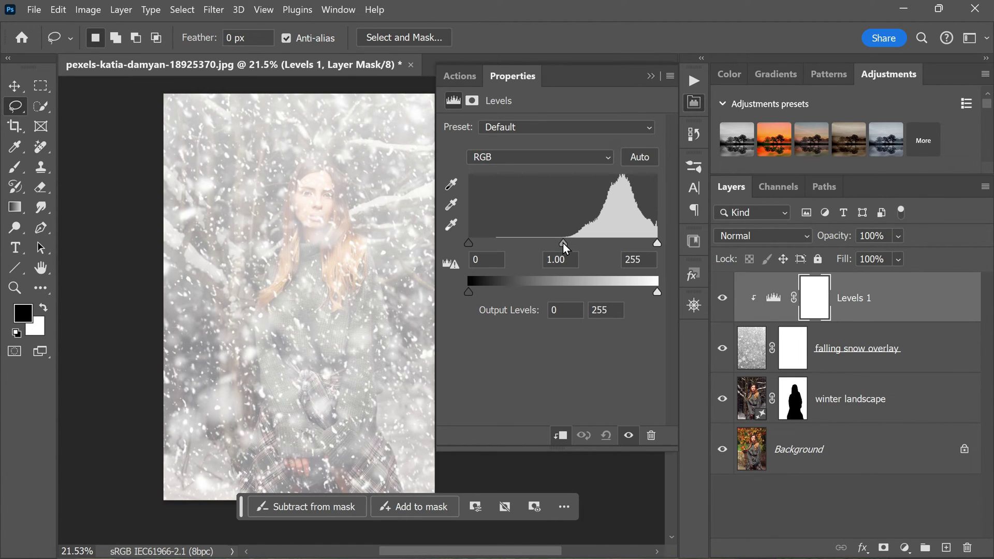
left_click_drag(563, 243, 614, 243)
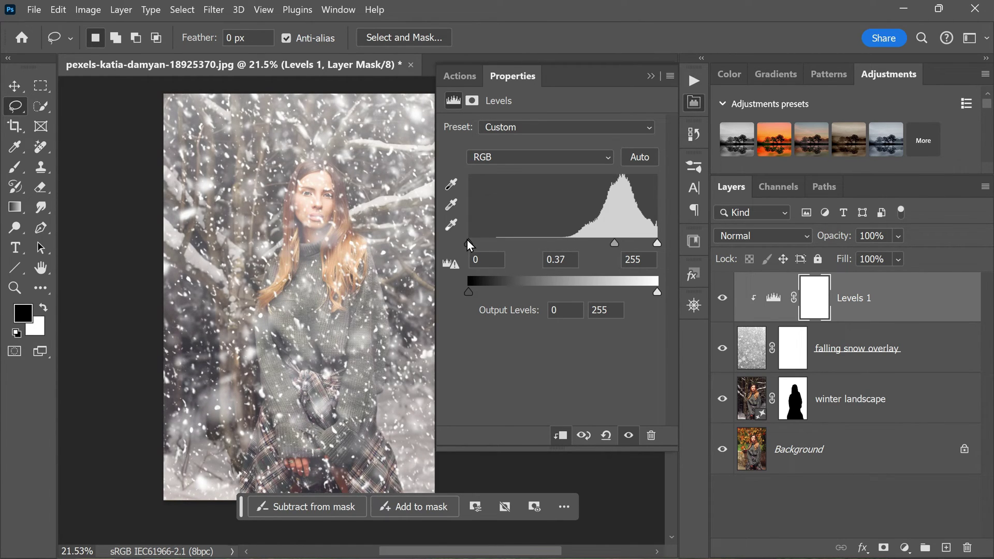
left_click_drag(468, 241, 512, 247)
left_click_drag(624, 243, 628, 246)
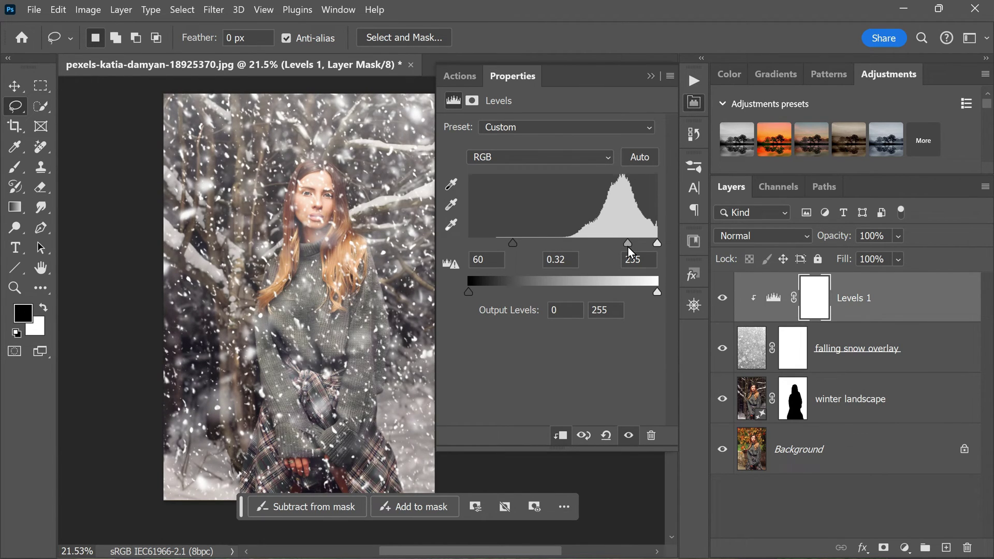
left_click(651, 77)
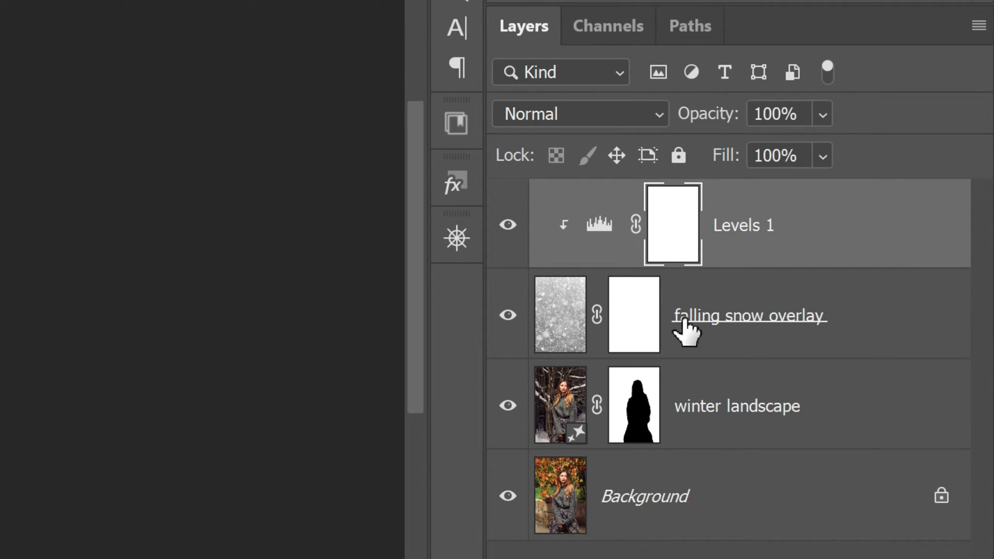
- Target the snow overlay's layer mask and set up a radial Basics black-to-transparent gradient
left_click(645, 325)
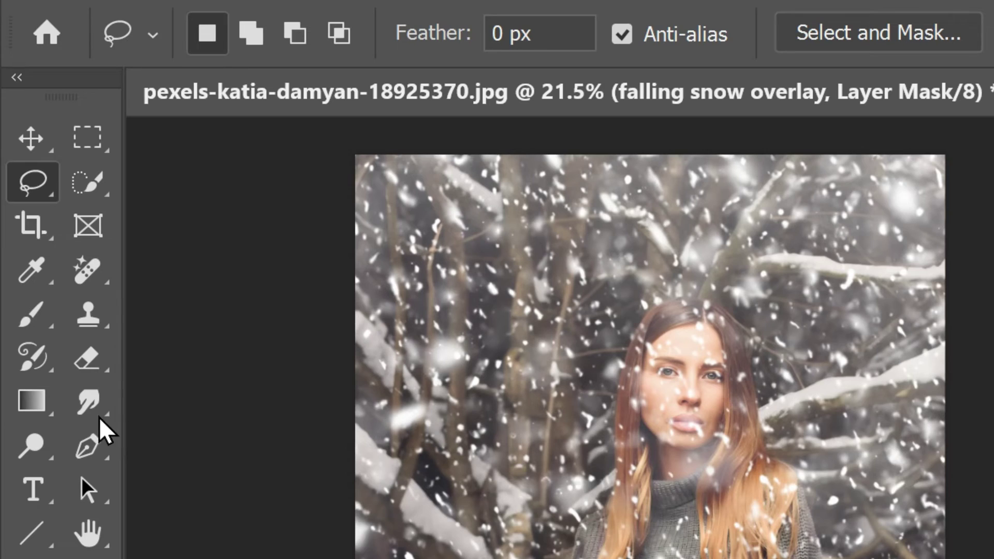
left_click(15, 206)
left_click_drag(36, 396, 282, 409)
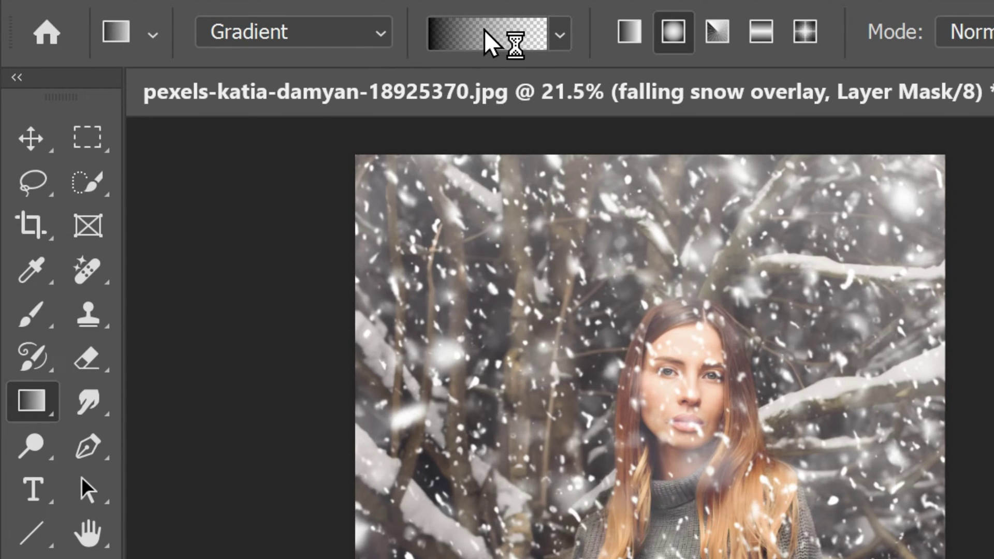
left_click(556, 37)
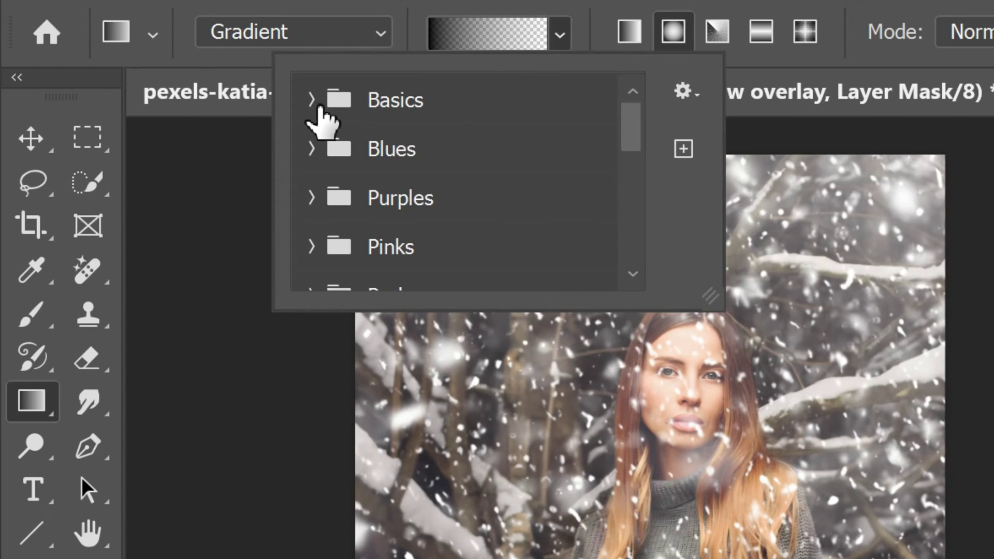
left_click(322, 99)
left_click_drag(426, 155, 406, 157)
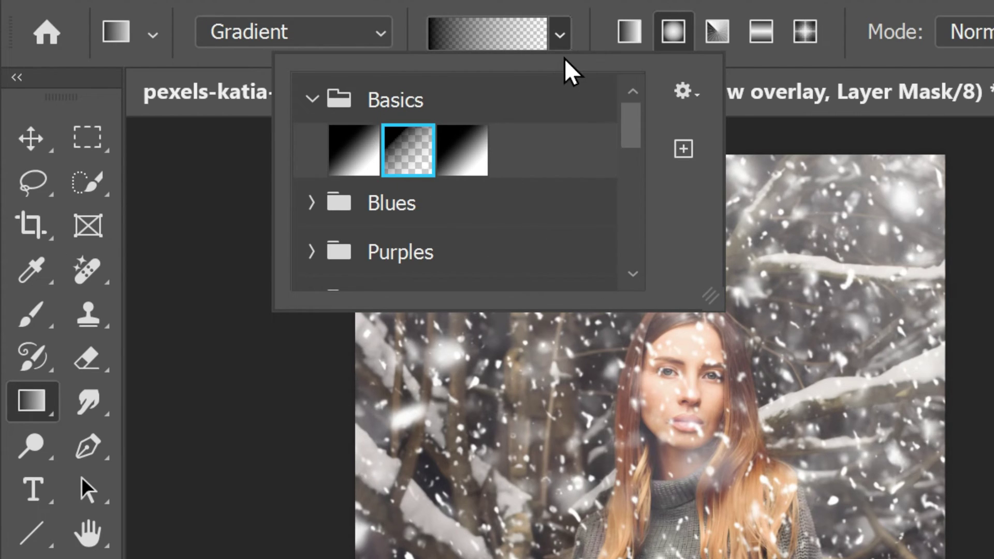
left_click(579, 36)
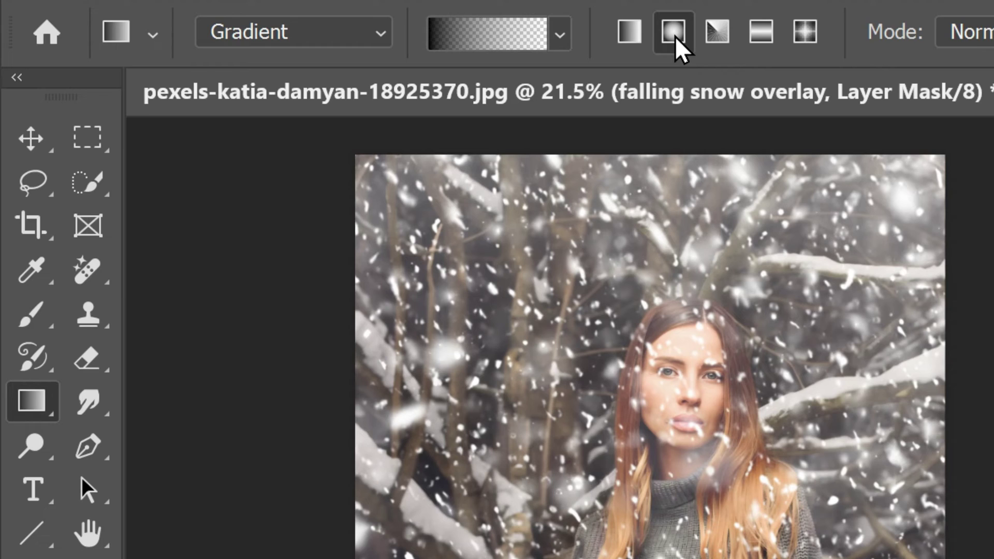
left_click(628, 24)
left_click(663, 45)
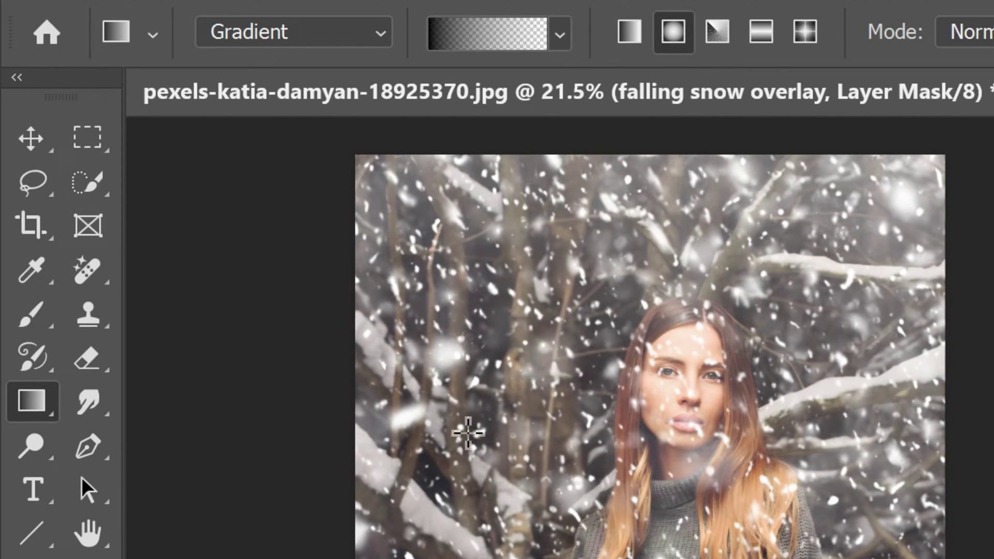
key("x")
key("x")
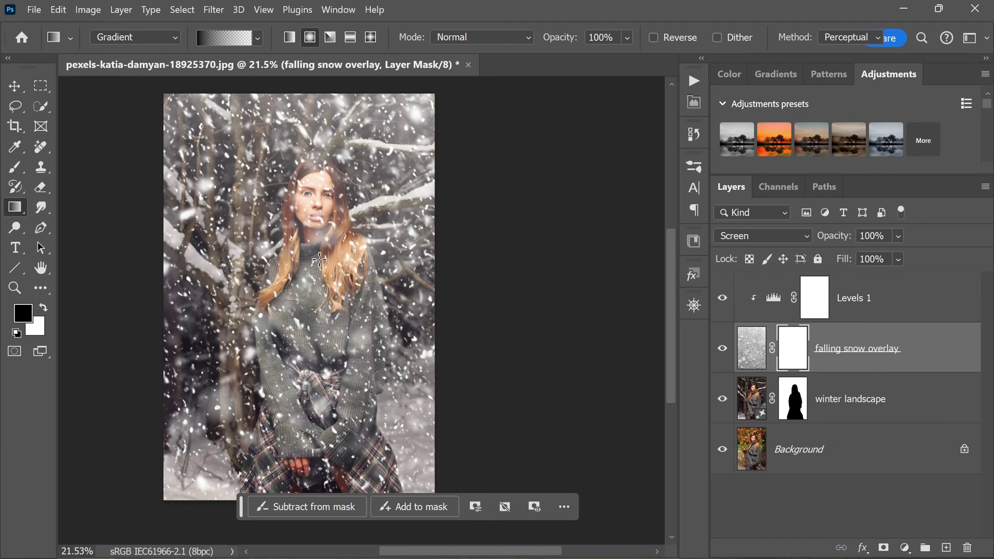
- Draw radial fades on the mask to clear snow from the woman's face and hands
left_click_drag(317, 250, 312, 164)
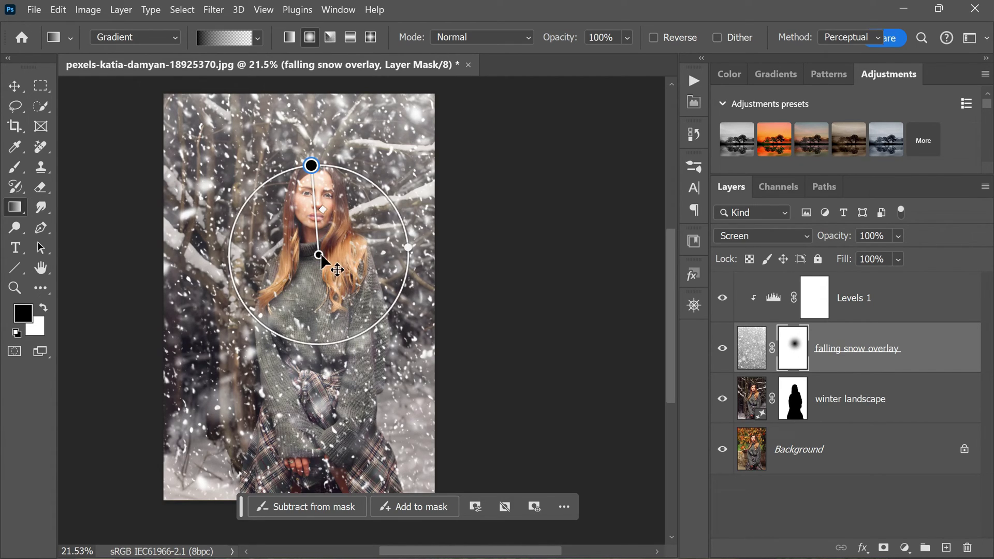
left_click_drag(318, 251, 317, 221)
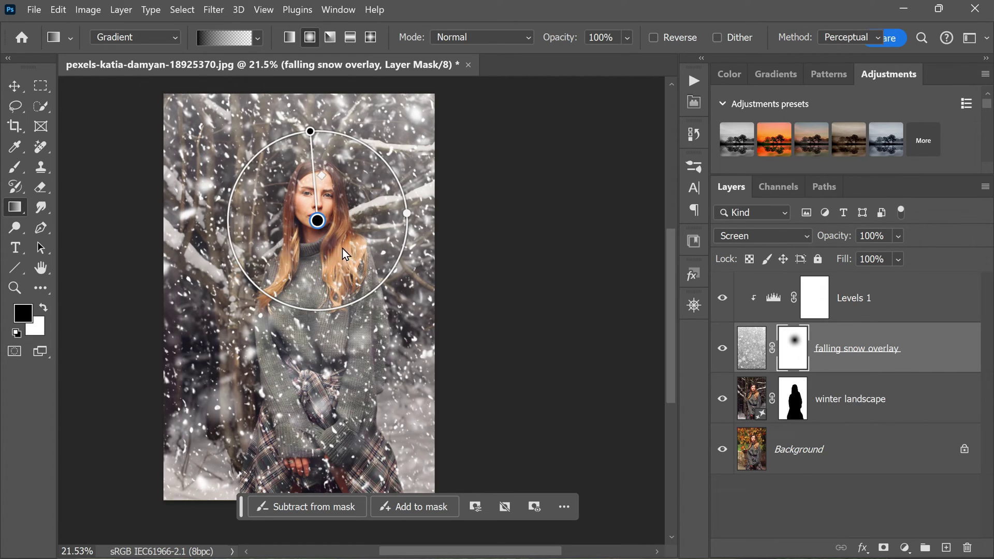
left_click_drag(346, 253, 347, 220)
left_click_drag(310, 193, 306, 160)
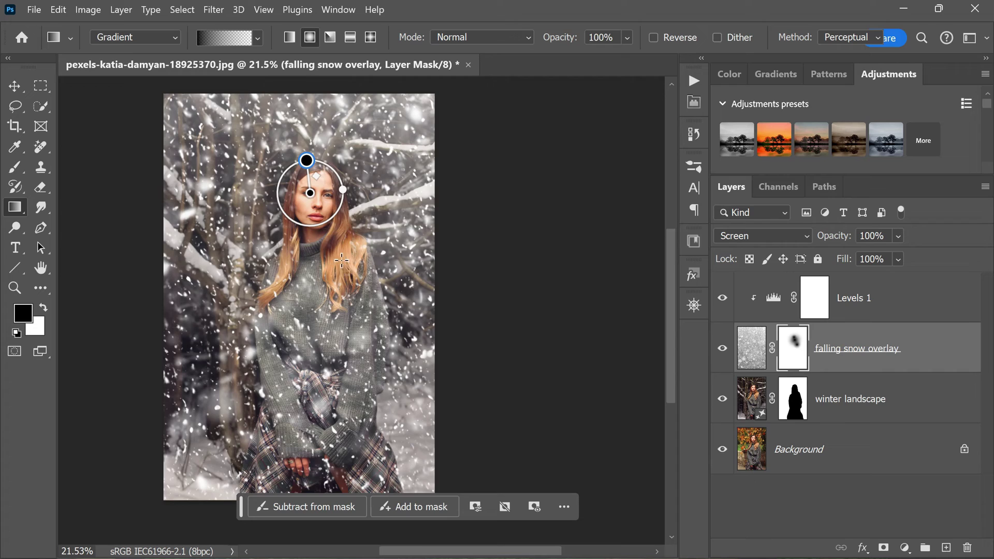
left_click_drag(305, 474, 301, 449)
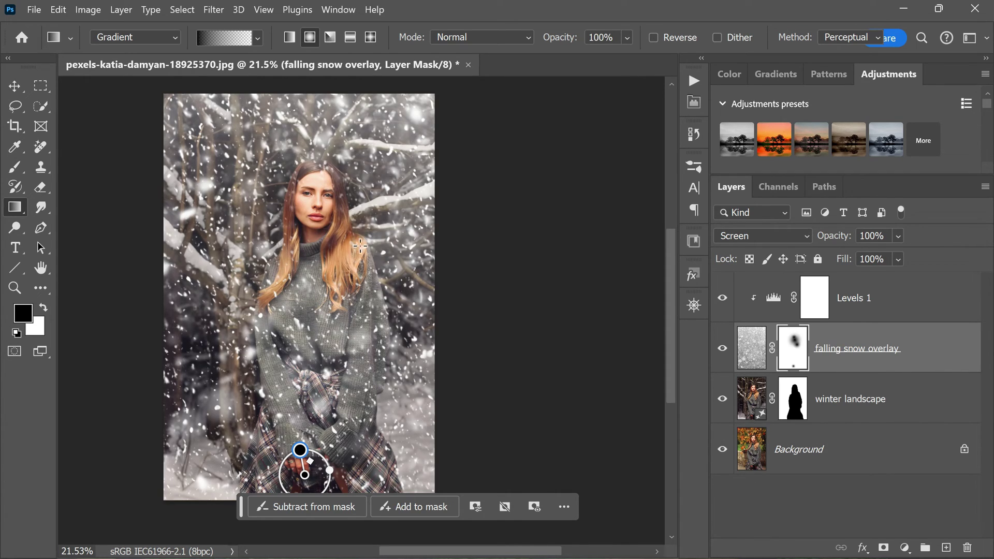
left_click_drag(322, 180, 294, 154)
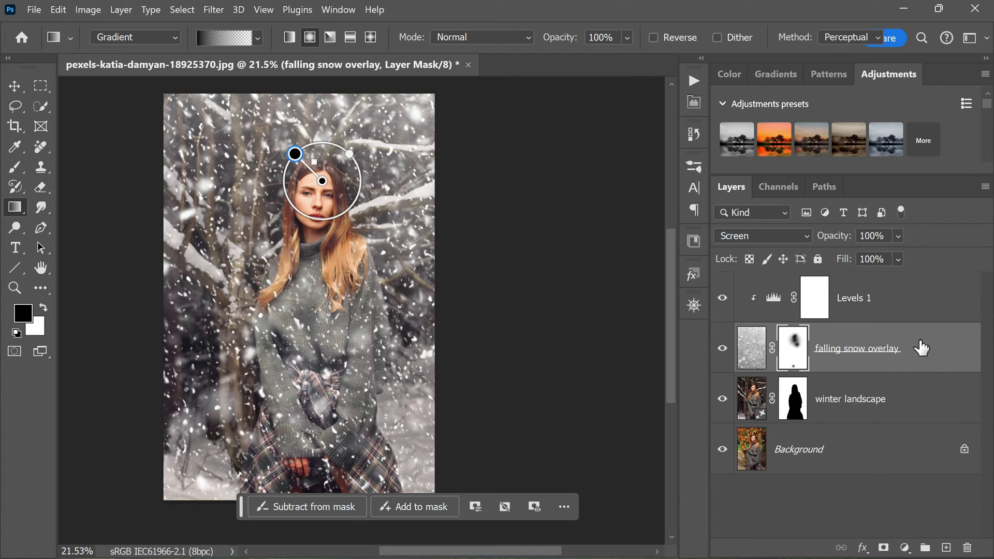
- Add a Hue/Saturation adjustment layer above Levels 1 and clip it to the snow overlay
left_click(916, 312)
left_click(905, 548)
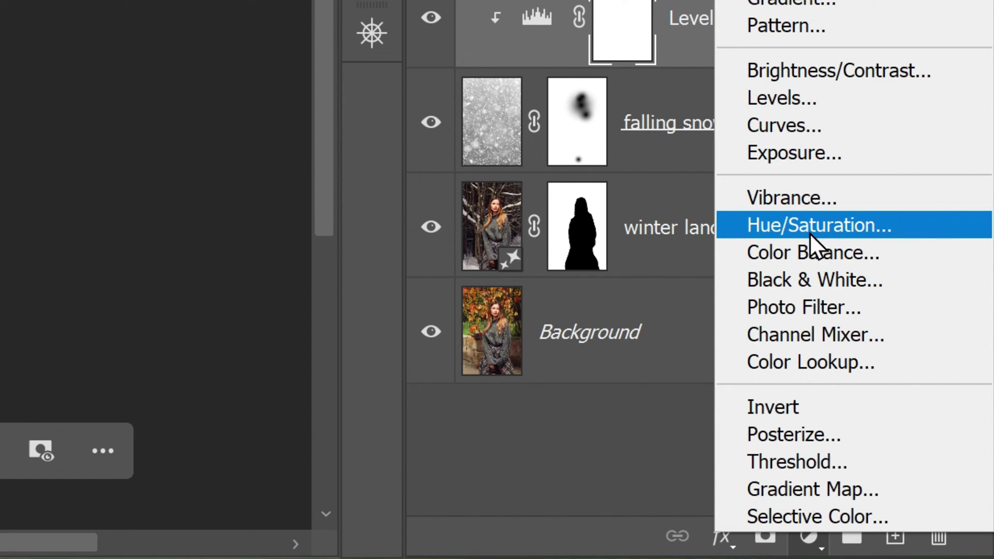
left_click(890, 228)
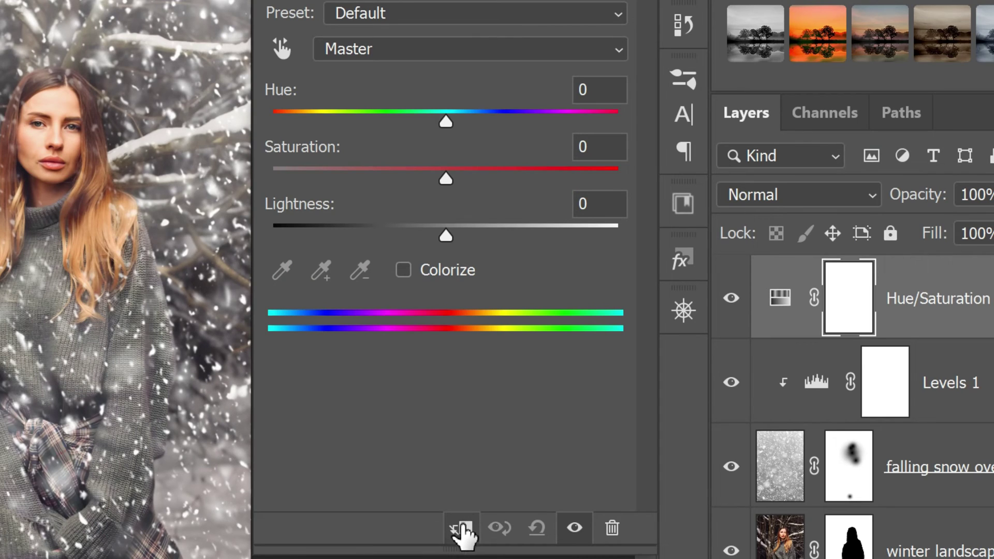
left_click(462, 529)
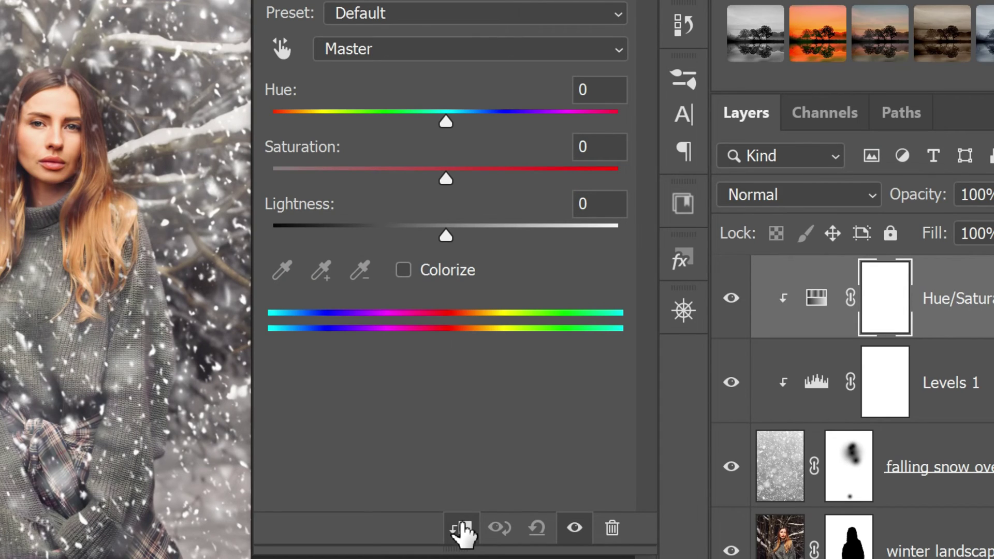
- Colorize the adjustment with Hue 200 and Saturation 17 for a cool blue tint
left_click(404, 273)
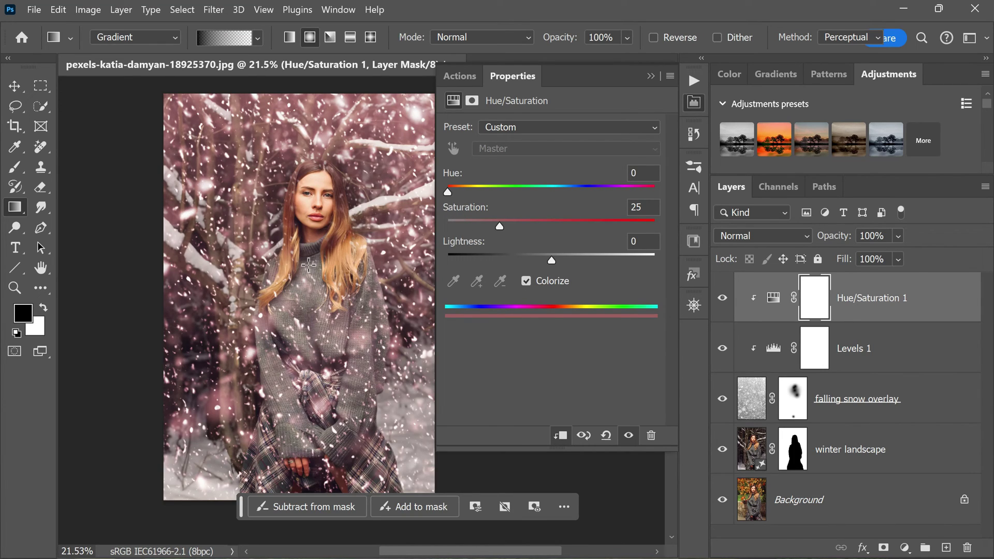
left_click_drag(449, 192, 563, 209)
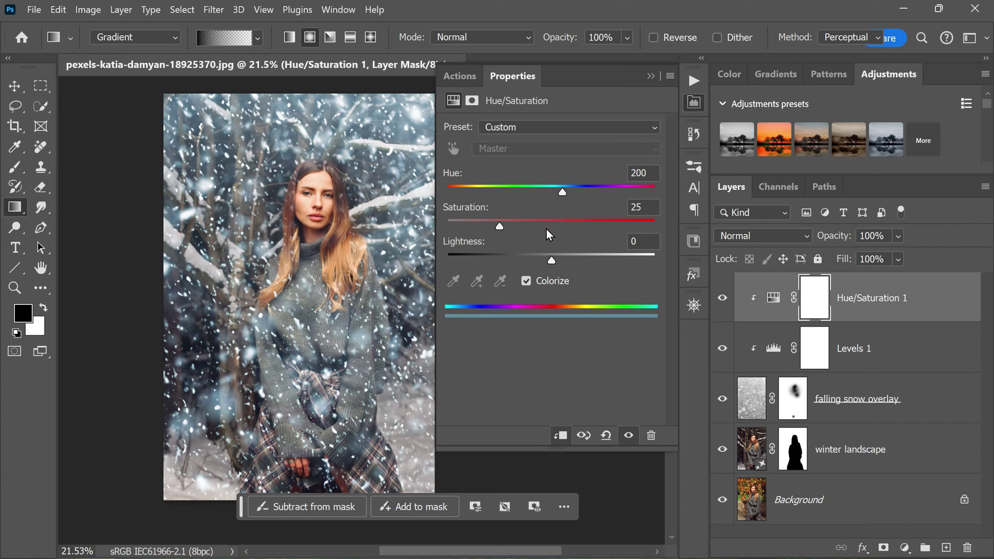
left_click_drag(500, 228, 552, 239)
mouse_move(546, 269)
left_mouse_down()
mouse_move(500, 265)
mouse_move(549, 269)
left_mouse_up()
left_click_drag(543, 227, 484, 242)
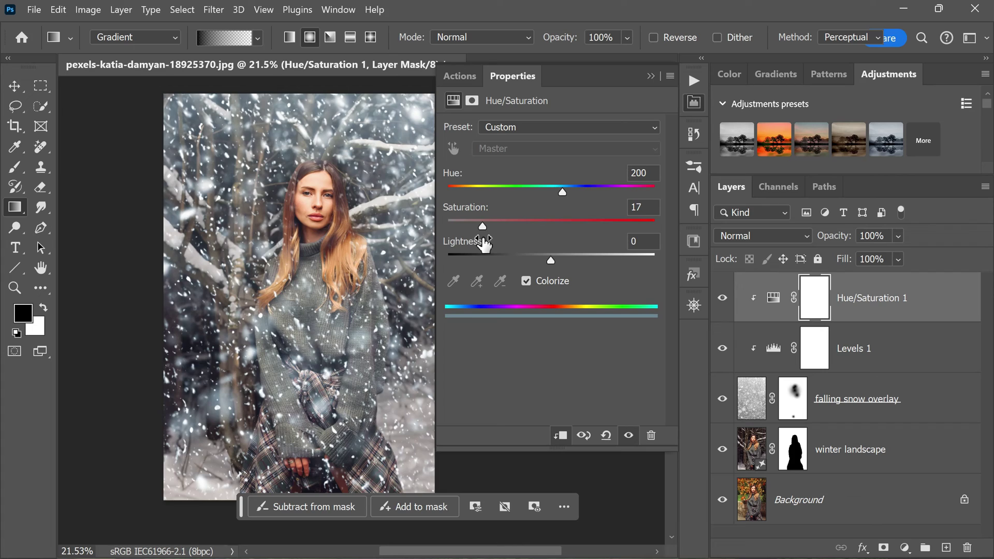
- Lower the Hue/Saturation 1 layer's opacity to 75%
left_click(649, 78)
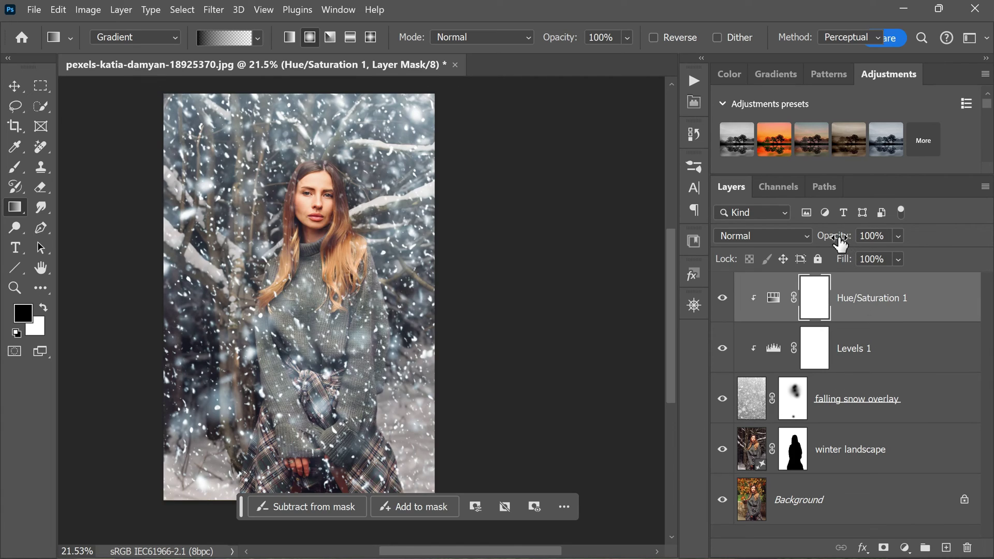
mouse_move(840, 244)
left_mouse_down()
mouse_move(803, 244)
mouse_move(821, 245)
left_mouse_up()
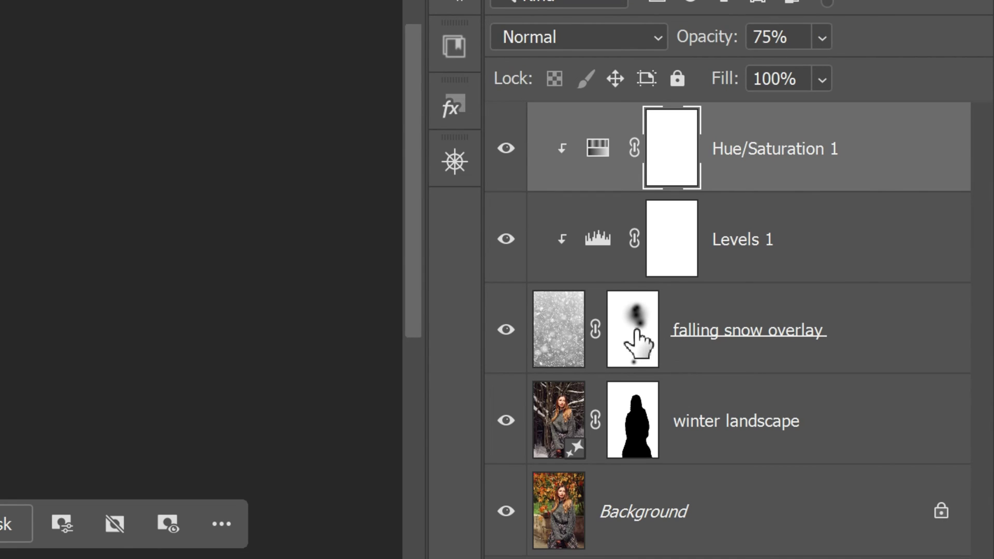
- Reduce the falling snow overlay mask's density to 90% in Properties
left_click(635, 335)
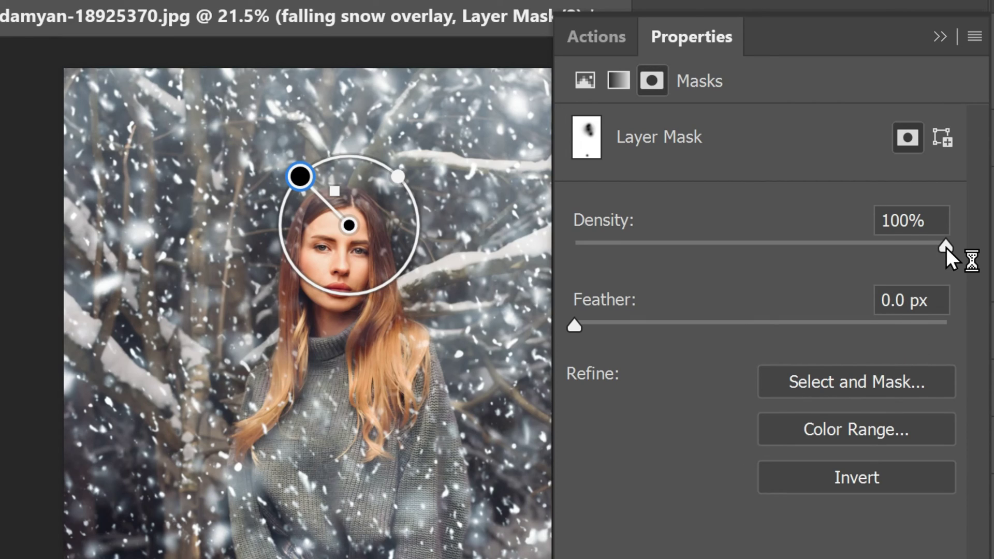
left_click_drag(945, 248, 912, 269)
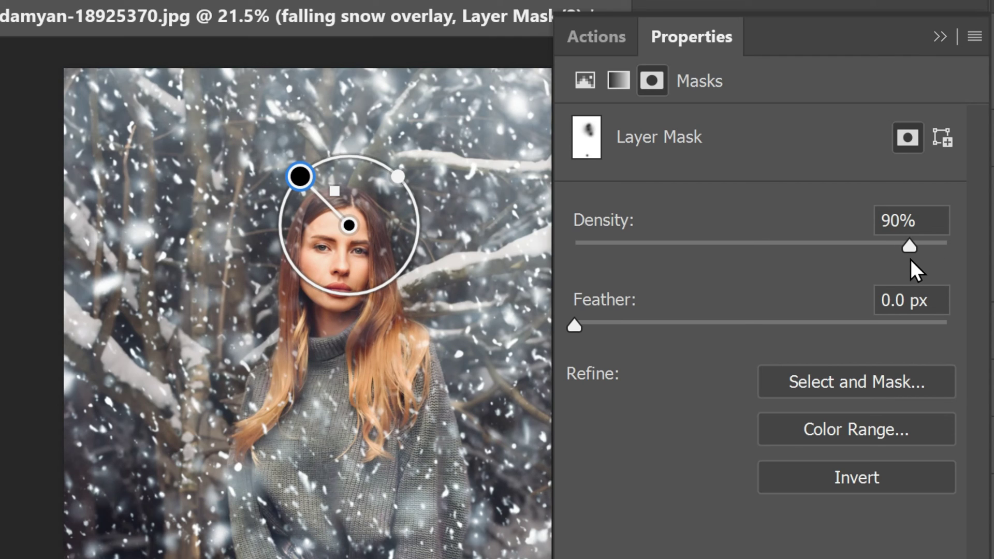
scroll(361, 222, "up", 5)
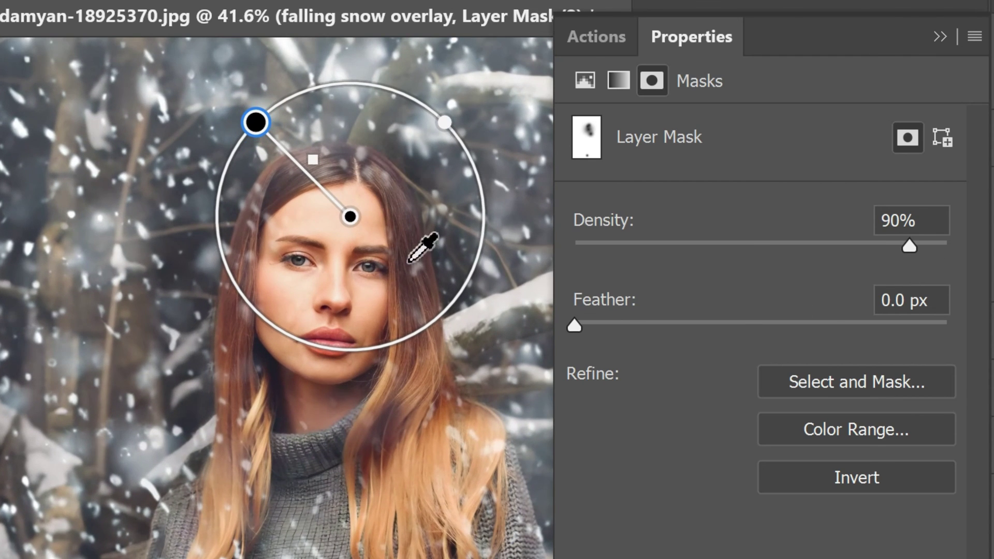
scroll(399, 289, "down", 3)
scroll(359, 404, "down", 3)
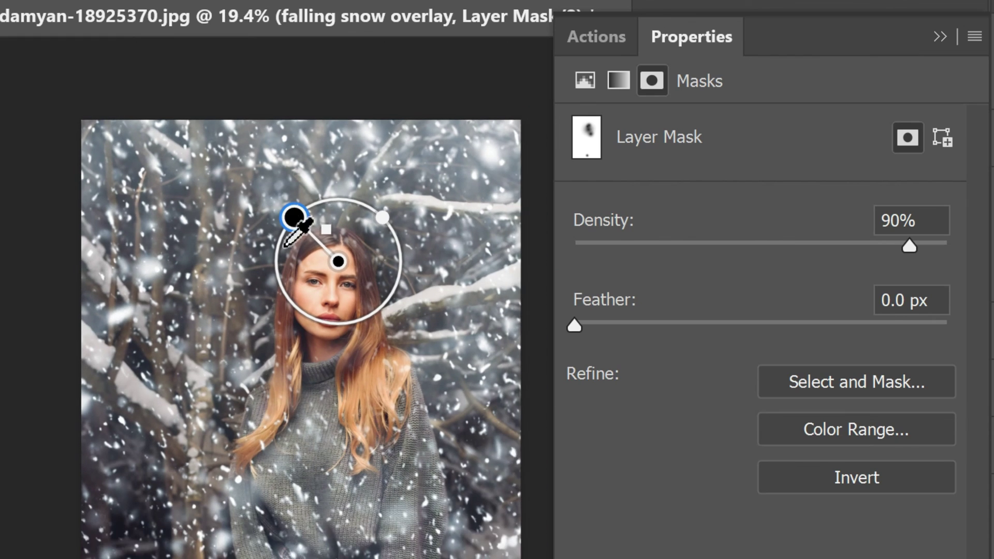
scroll(344, 332, "up", 2)
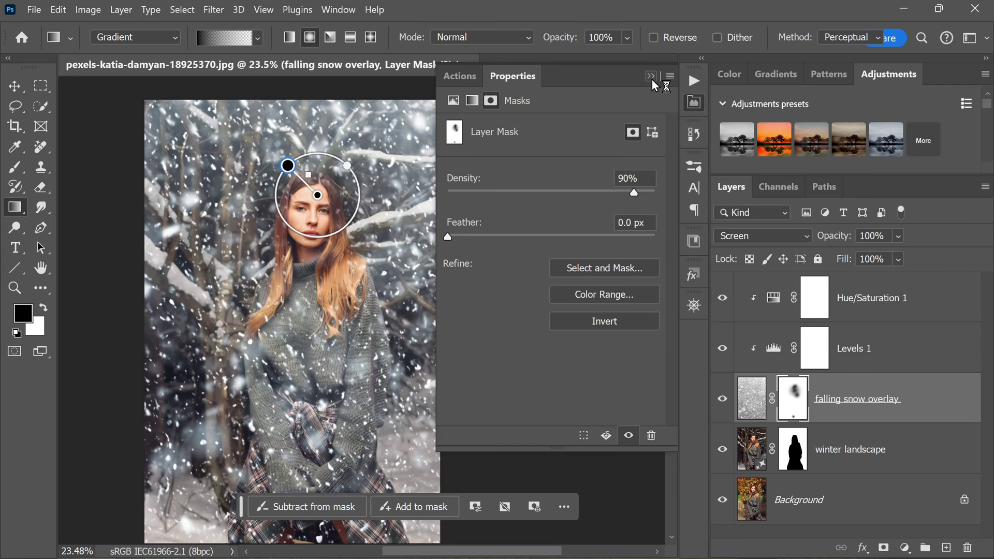
left_click(952, 34)
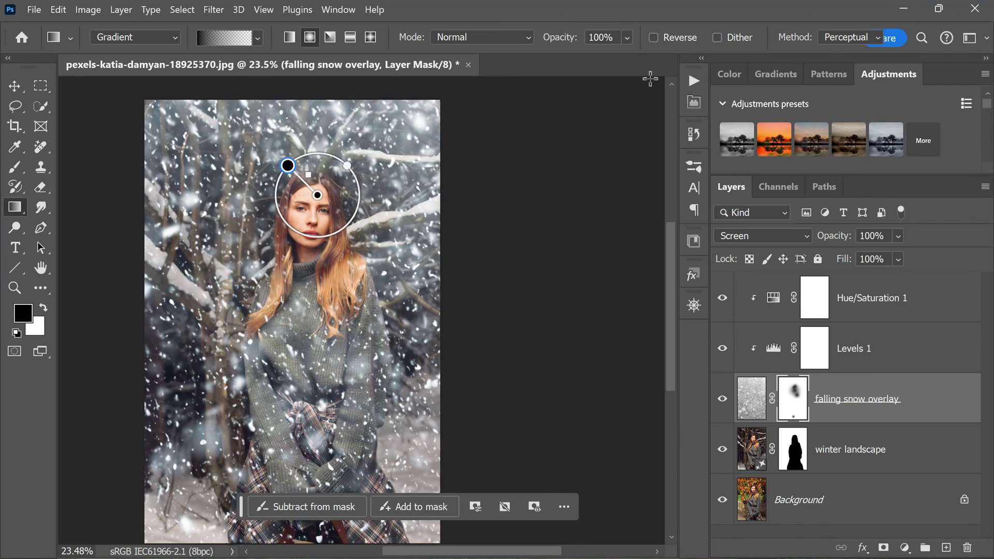
- Toggle all layers except Background off and on to compare the autumn original with the winter edit
left_click(808, 506)
scroll(514, 197, "down", 2)
scroll(452, 173, "up", 2)
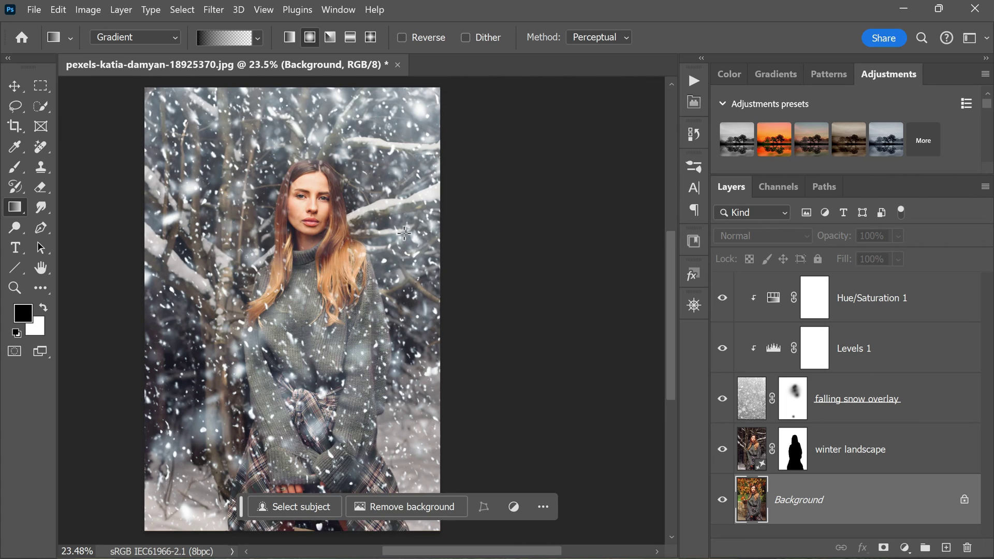
scroll(270, 219, "down", 1)
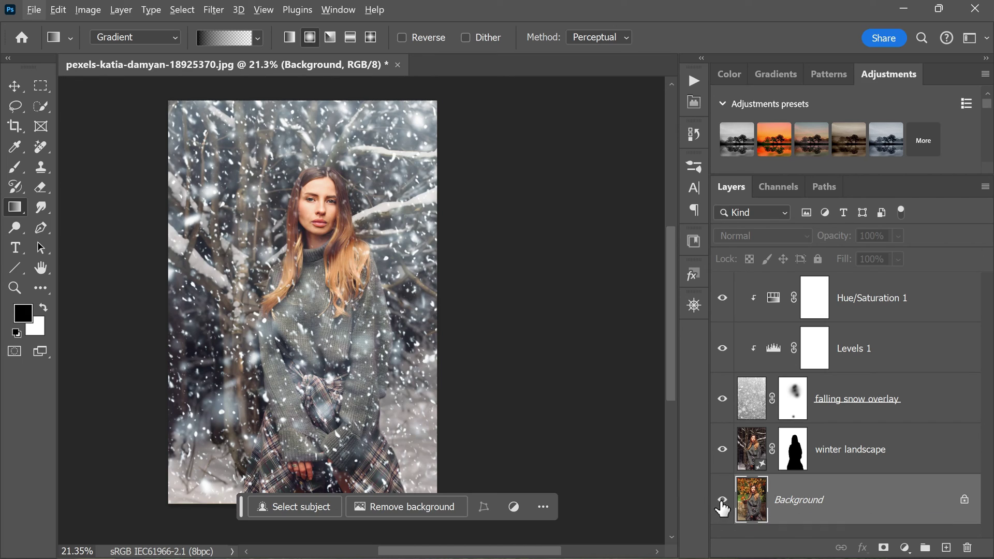
left_click(721, 503, "alt")
left_click(722, 503, "alt")
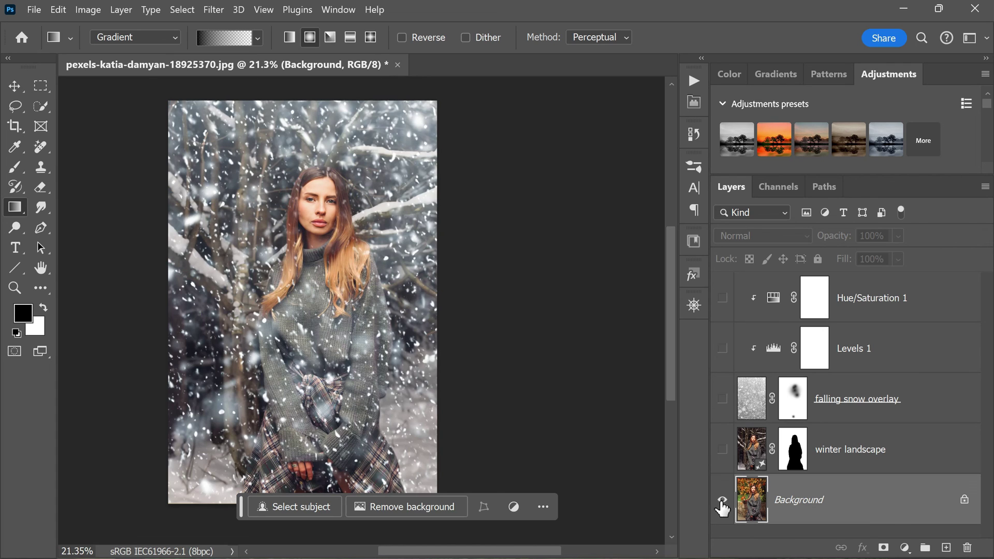
left_click(722, 503, "alt")
left_click(721, 503, "alt")
left_click(722, 503, "alt")
left_click(721, 503, "alt")
left_click(722, 503, "alt")
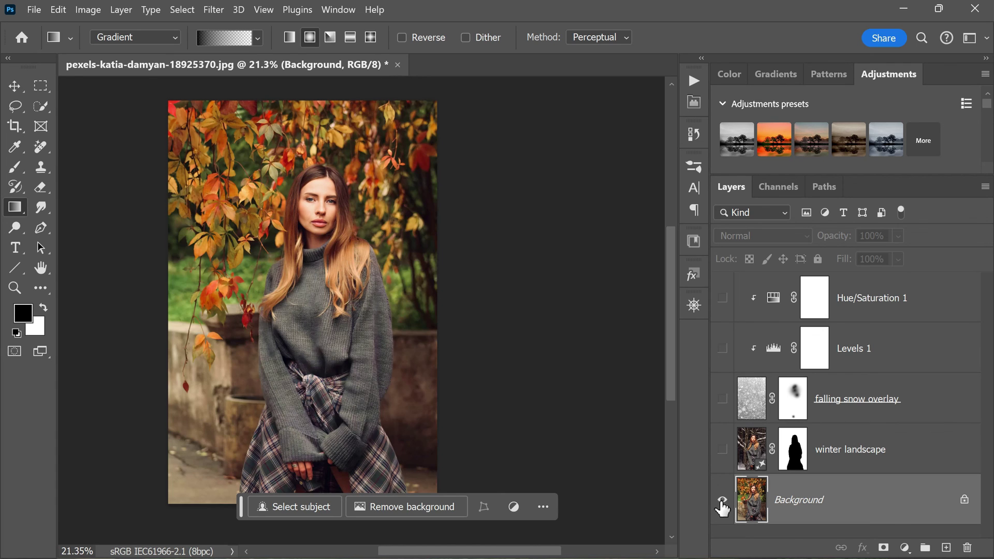